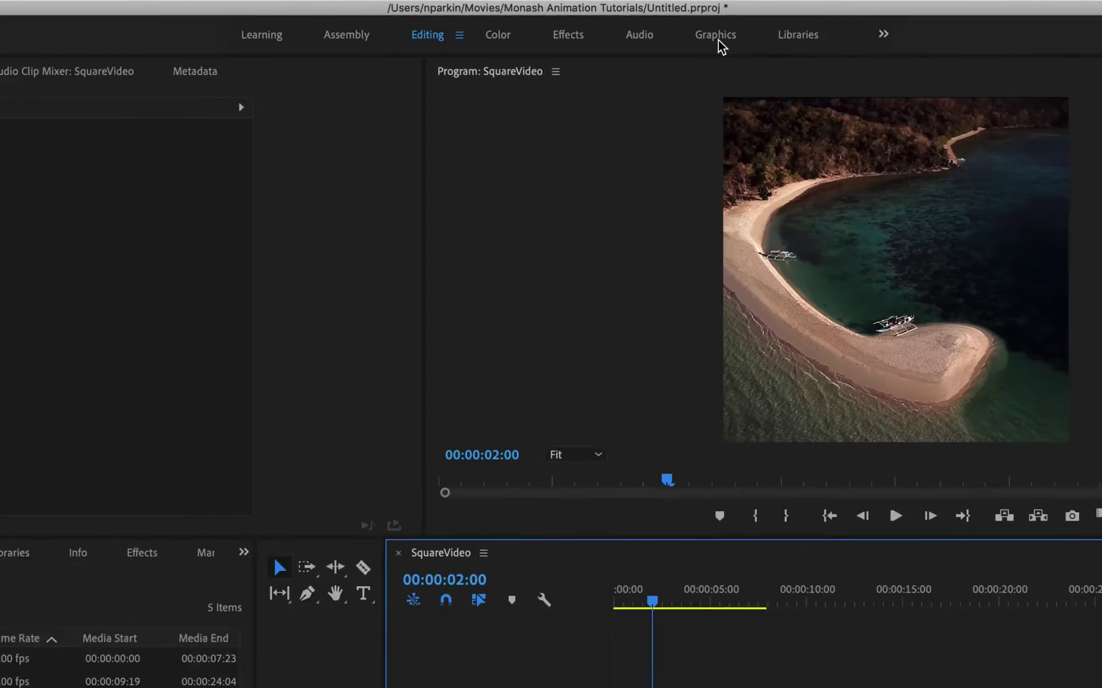
In the Graphics workspace, add a 'Type Something' text layer in the upper part of the beach video.
{"action": "left_click", "coordinate": [717, 37]}
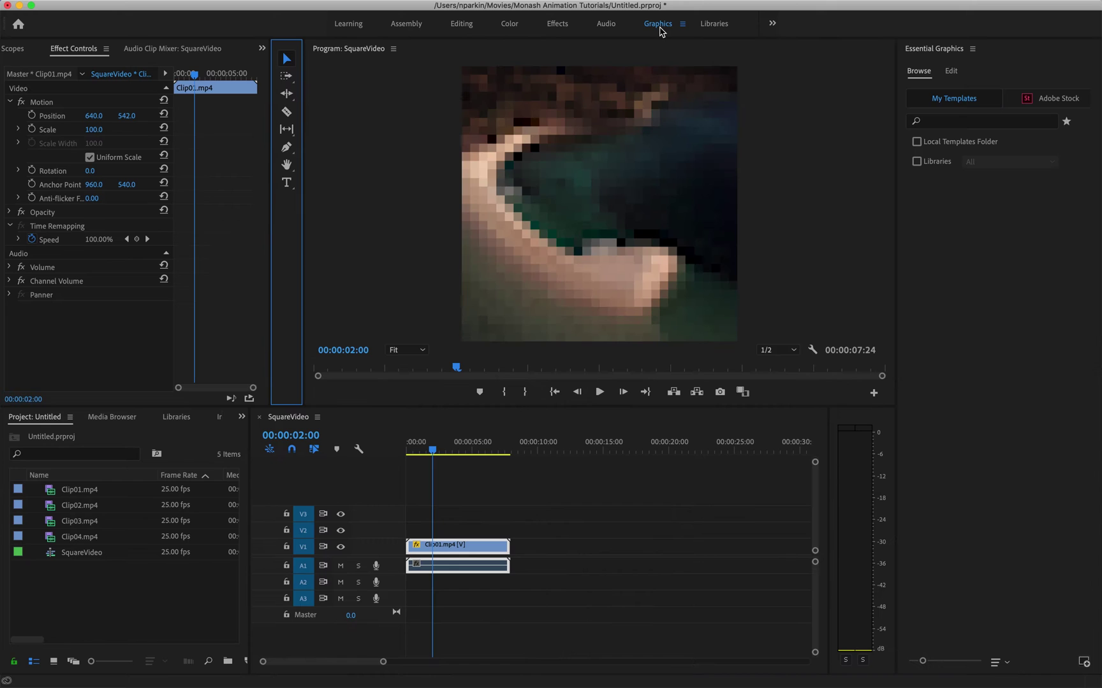
{"action": "left_click", "coordinate": [415, 161]}
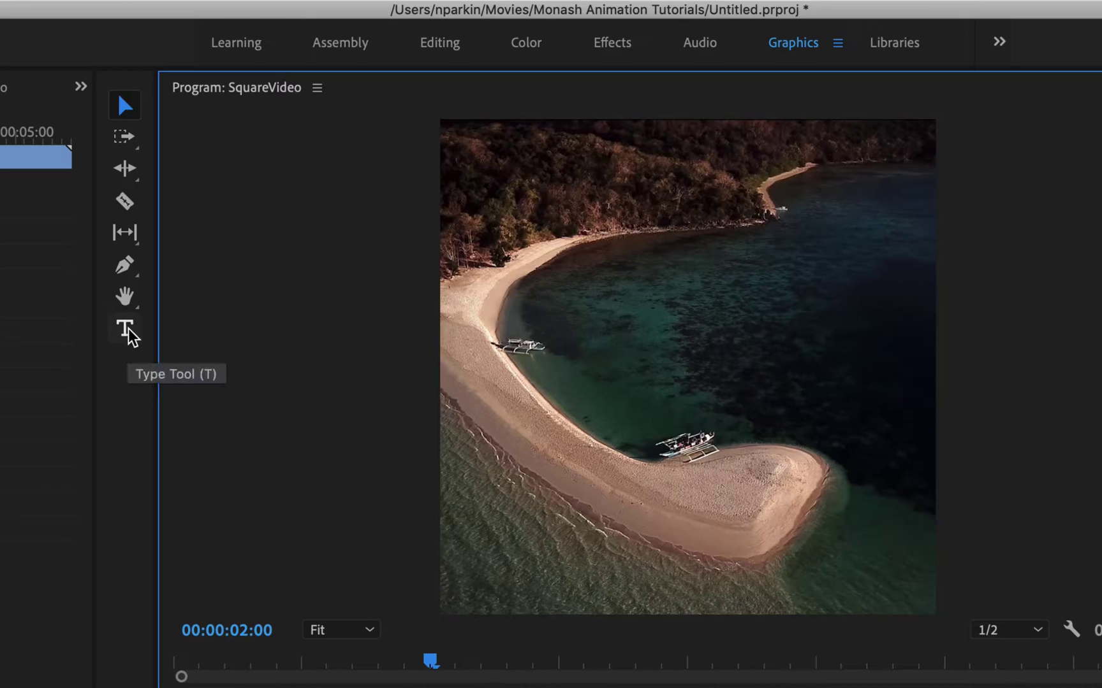
{"action": "left_click", "coordinate": [130, 337]}
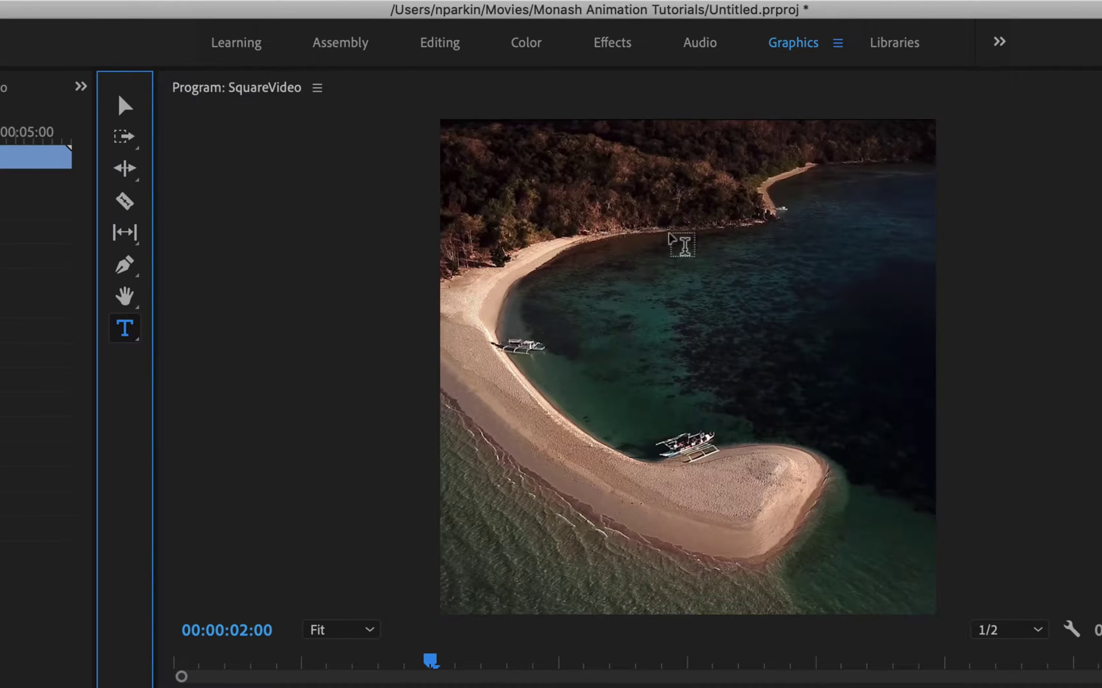
{"action": "left_click", "coordinate": [670, 241]}
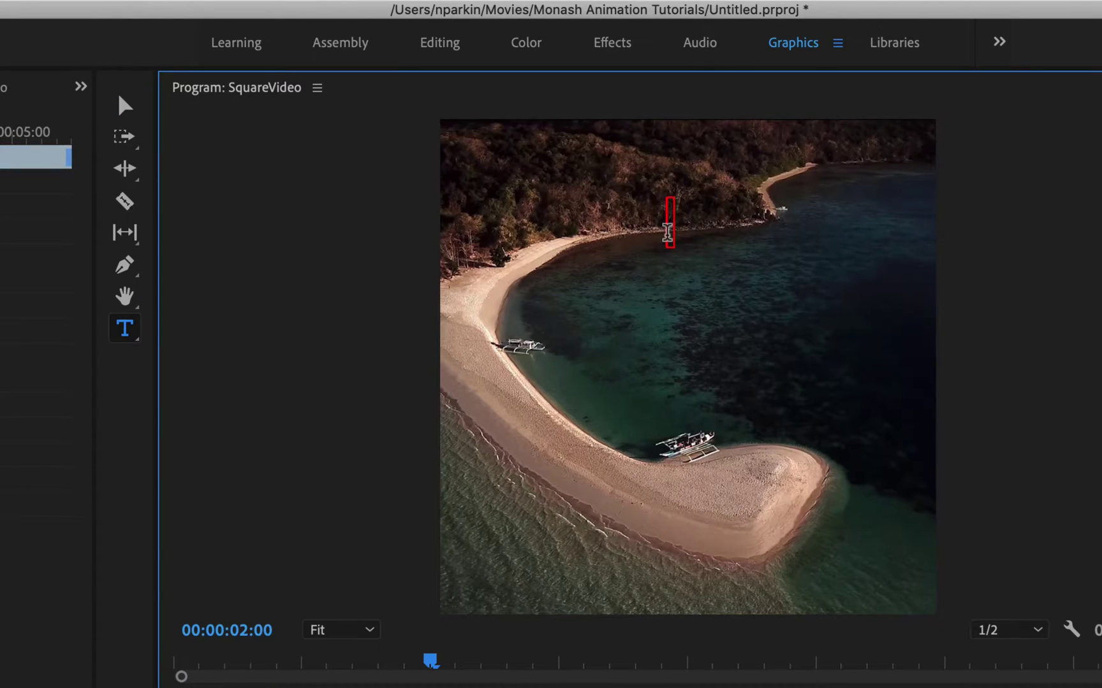
{"action": "type", "text": "Tye"}
{"action": "key", "text": "BackSpace"}
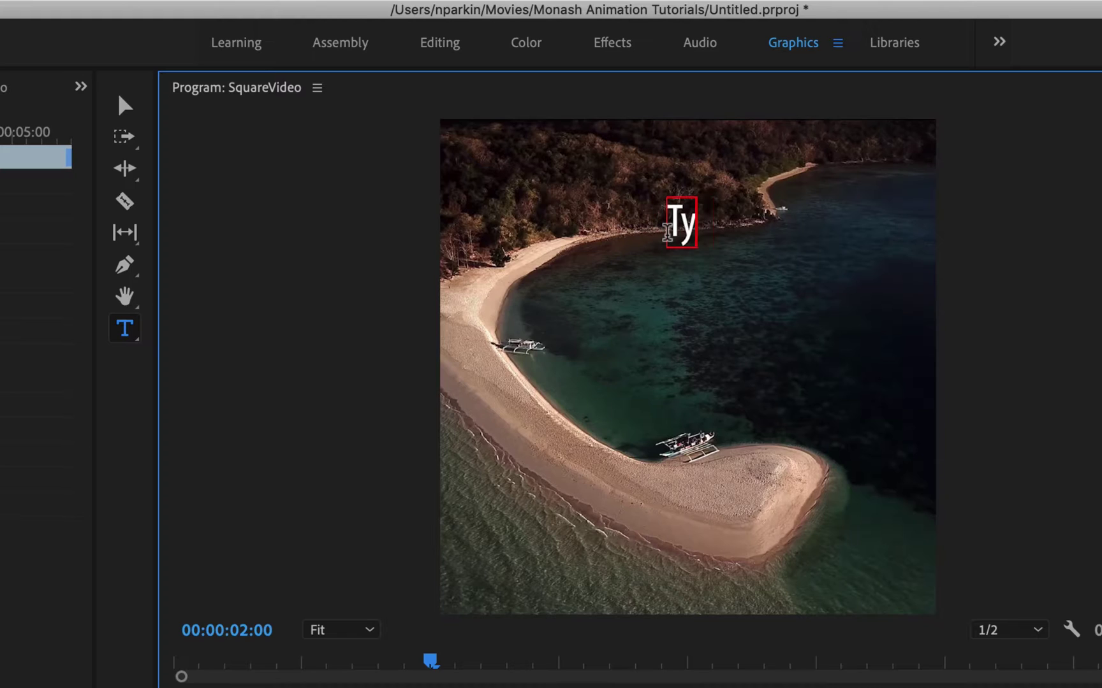
{"action": "type", "text": "pe Something"}
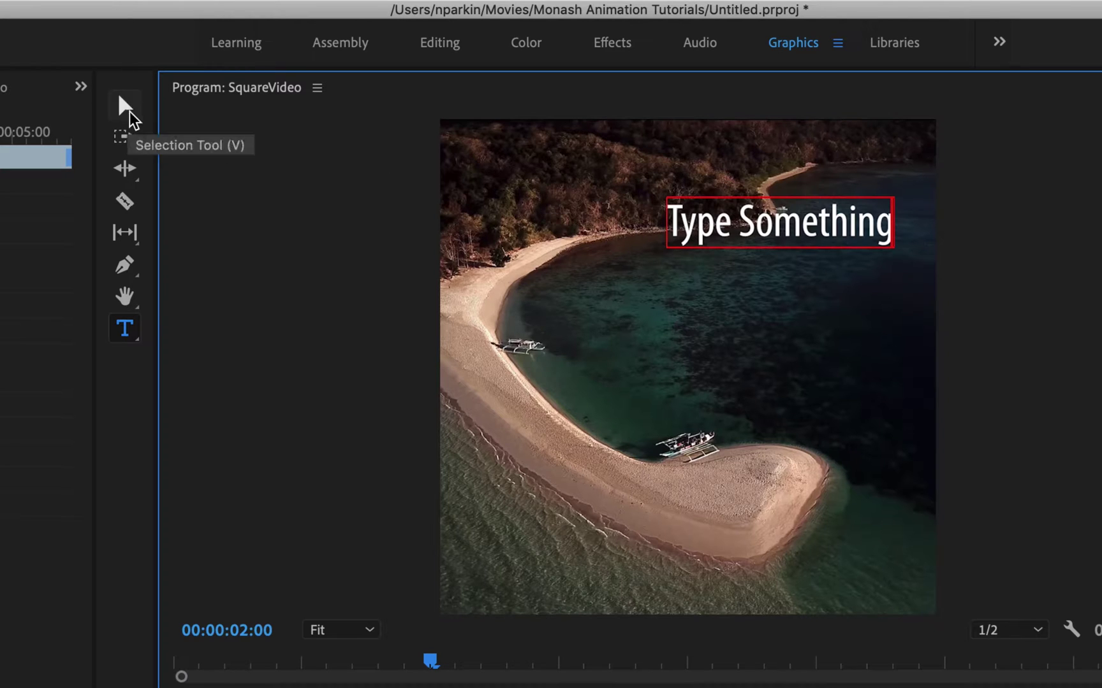
Move and trim the title graphic on V2 to run 00:00:03:00–00:00:04:22 above Clip01.mp4.
{"action": "left_click", "coordinate": [127, 109]}
{"action": "left_click_drag", "start_coordinate": [751, 206], "coordinate": [752, 236]}
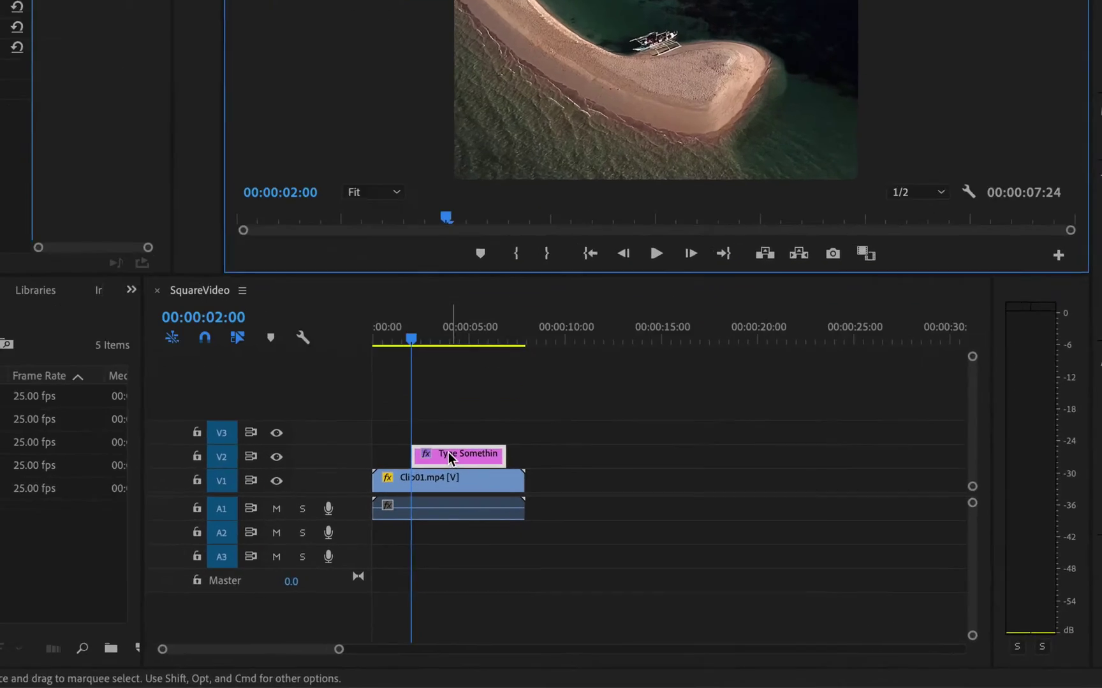
{"action": "left_click_drag", "start_coordinate": [464, 454], "coordinate": [422, 457]}
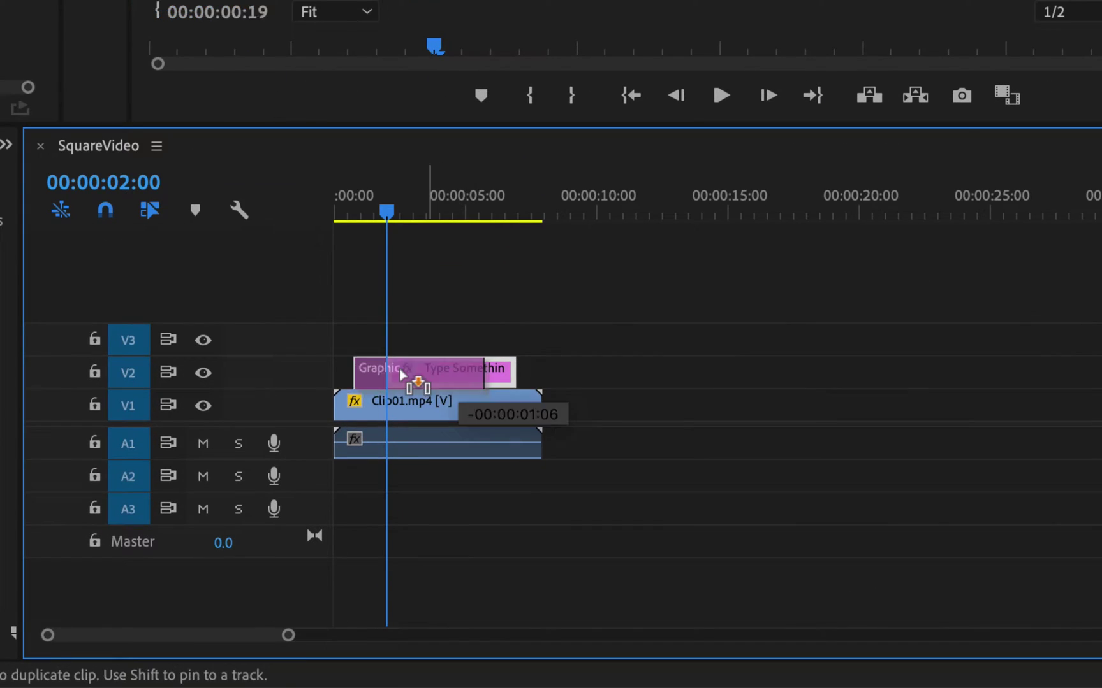
{"action": "left_click_drag", "start_coordinate": [402, 372], "coordinate": [456, 375]}
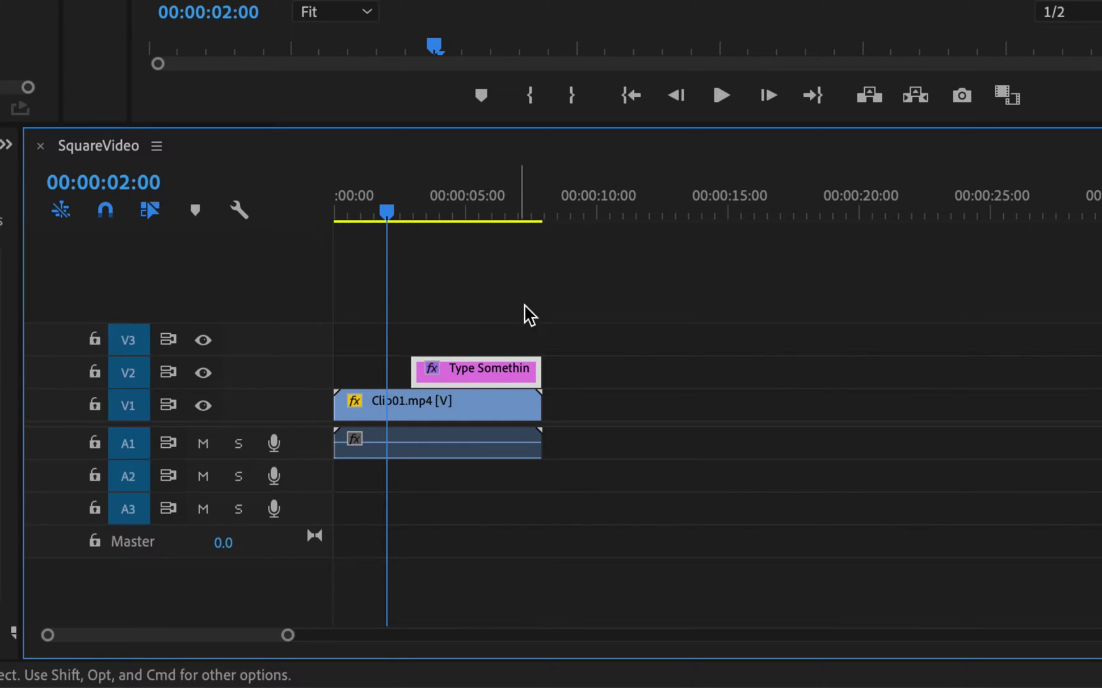
{"action": "left_click_drag", "start_coordinate": [414, 374], "coordinate": [438, 377]}
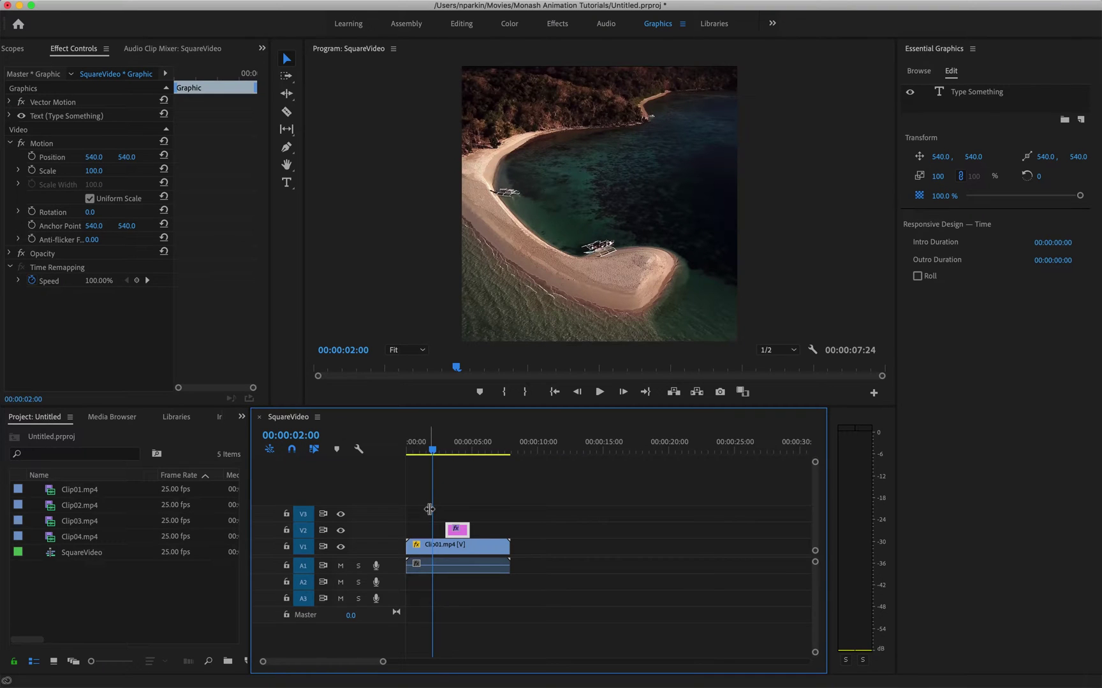
Play the sequence, then park the playhead at 00:00:04:04 where the title is visible.
{"action": "key", "text": "space"}
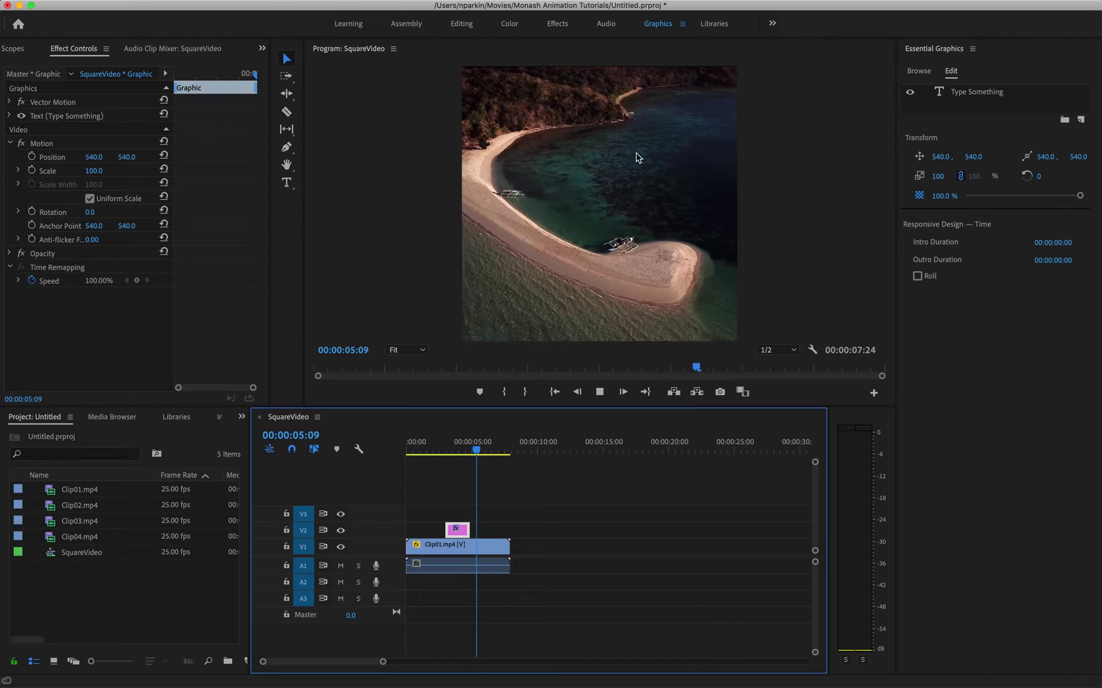
{"action": "key", "text": "space"}
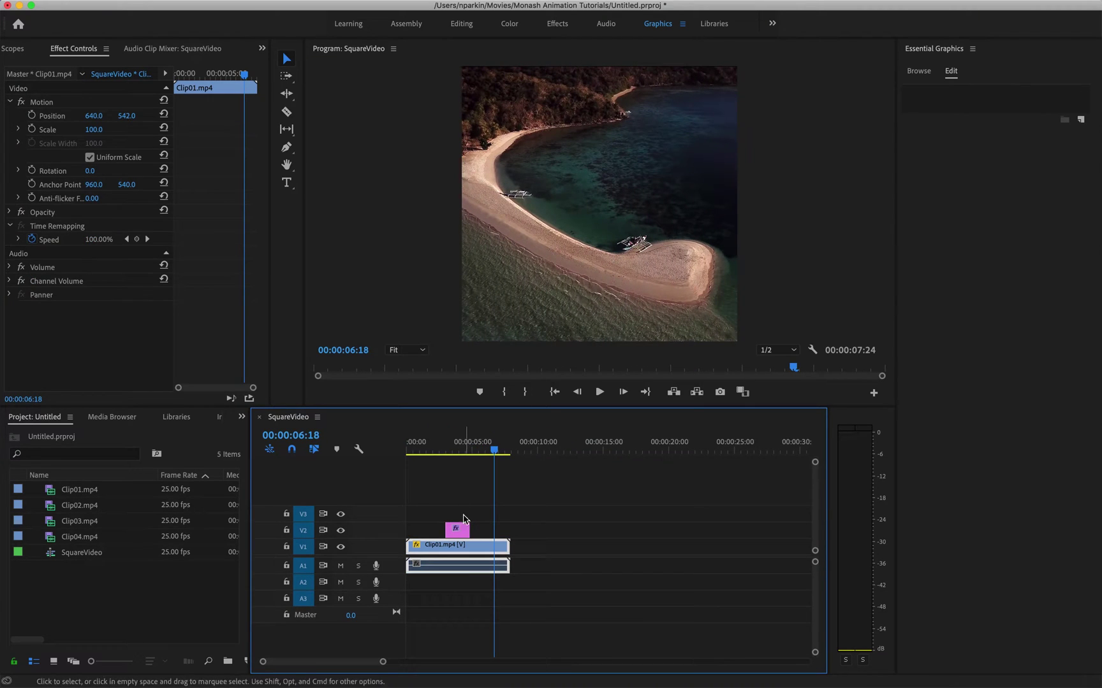
{"action": "left_click", "coordinate": [460, 447]}
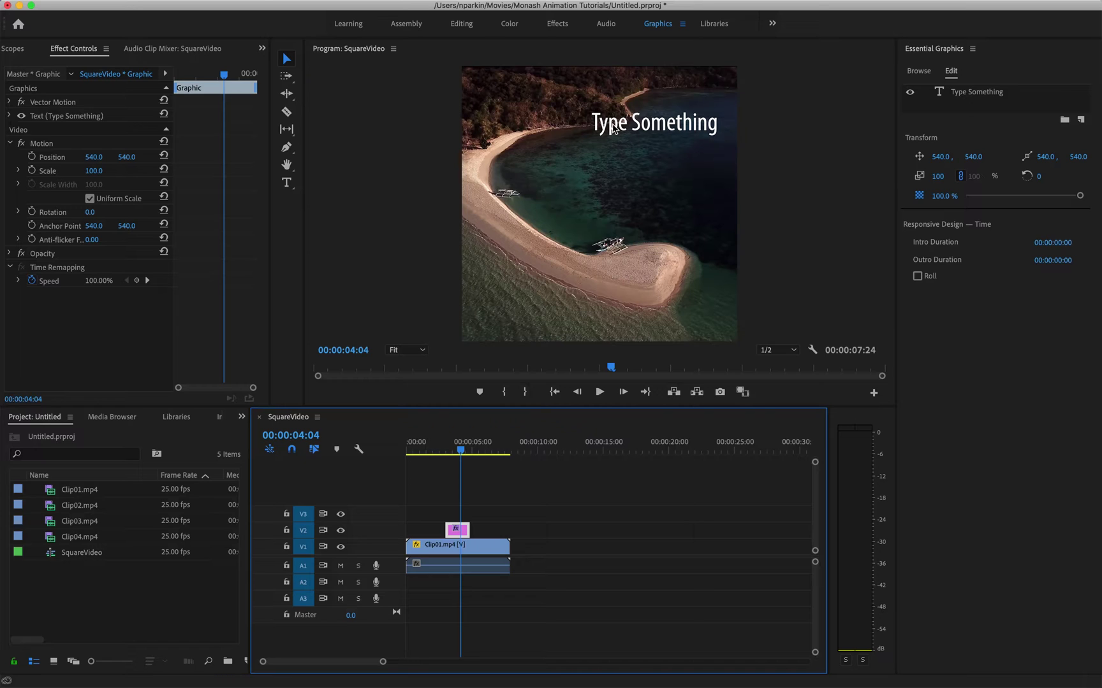
Select the entire 'Type Something' line in the title for editing.
{"action": "left_click", "coordinate": [610, 128]}
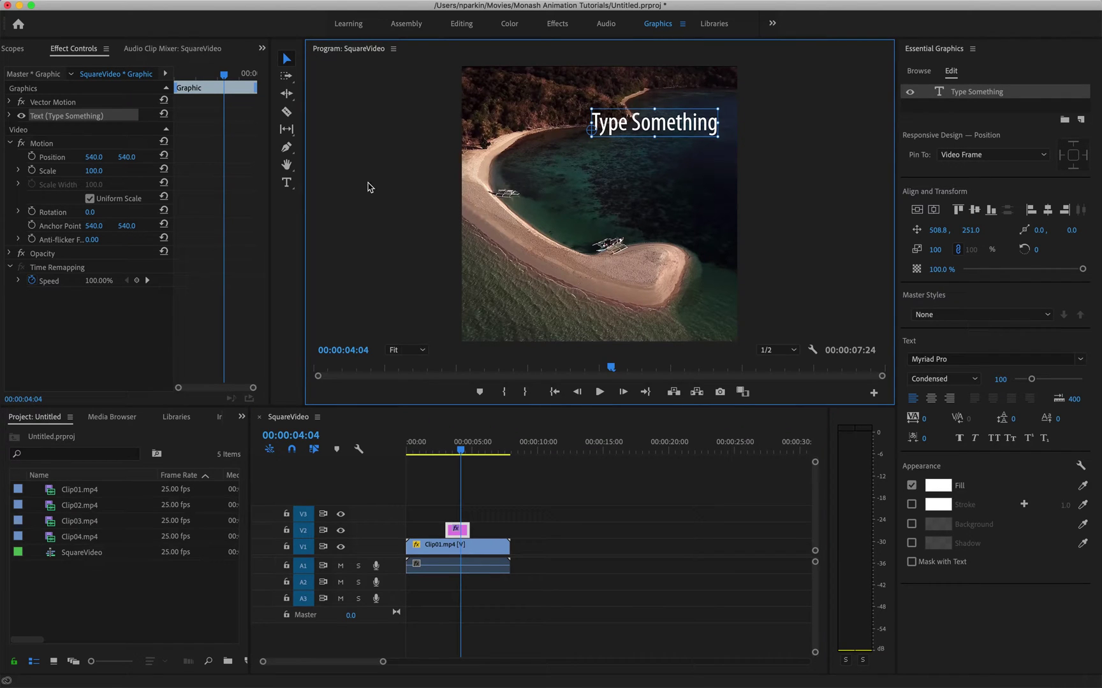
{"action": "left_click", "coordinate": [286, 183]}
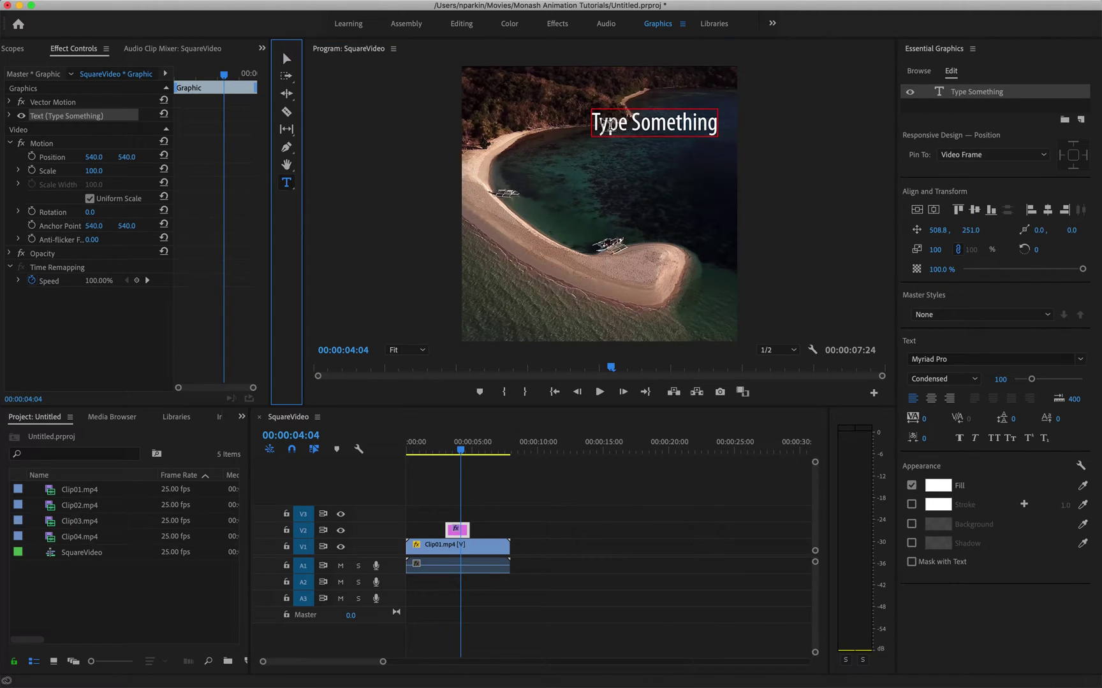
{"action": "left_click", "coordinate": [662, 123]}
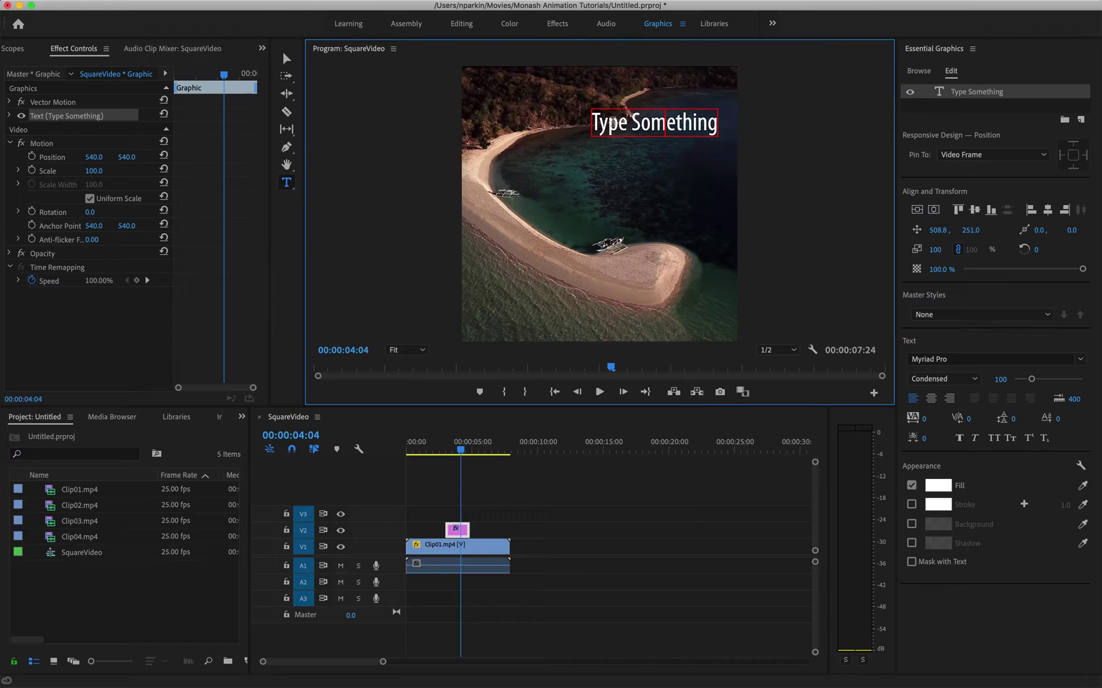
{"action": "left_click_drag", "start_coordinate": [594, 121], "coordinate": [663, 122]}
{"action": "left_click", "coordinate": [708, 123]}
{"action": "double_click", "coordinate": [668, 125]}
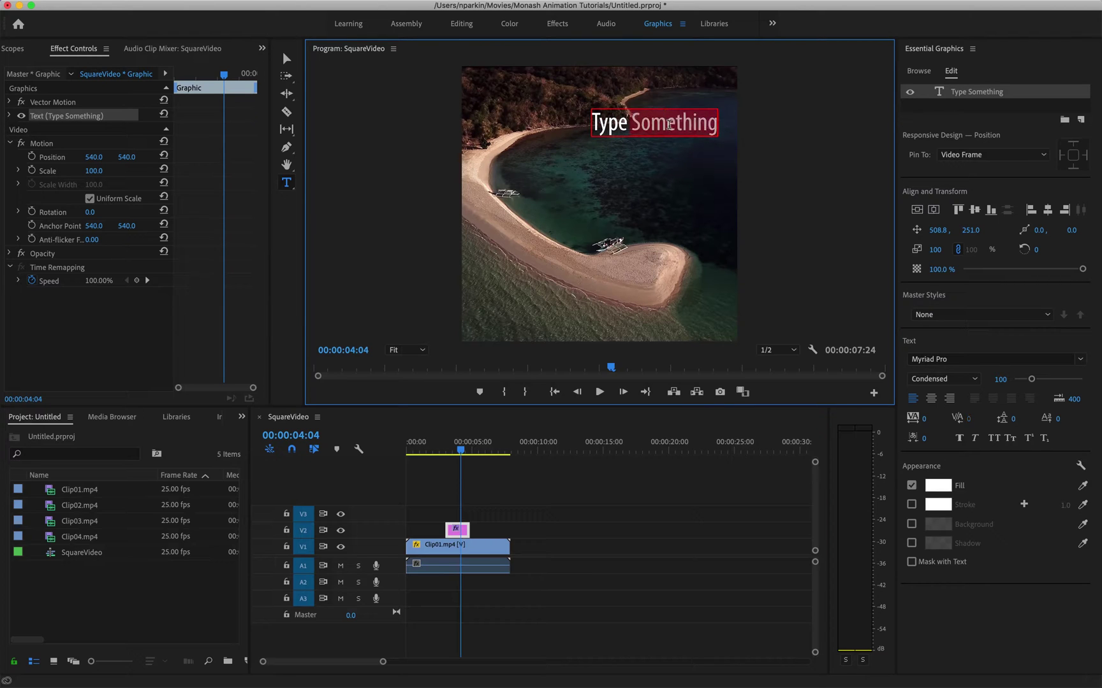
{"action": "triple_click", "coordinate": [653, 124]}
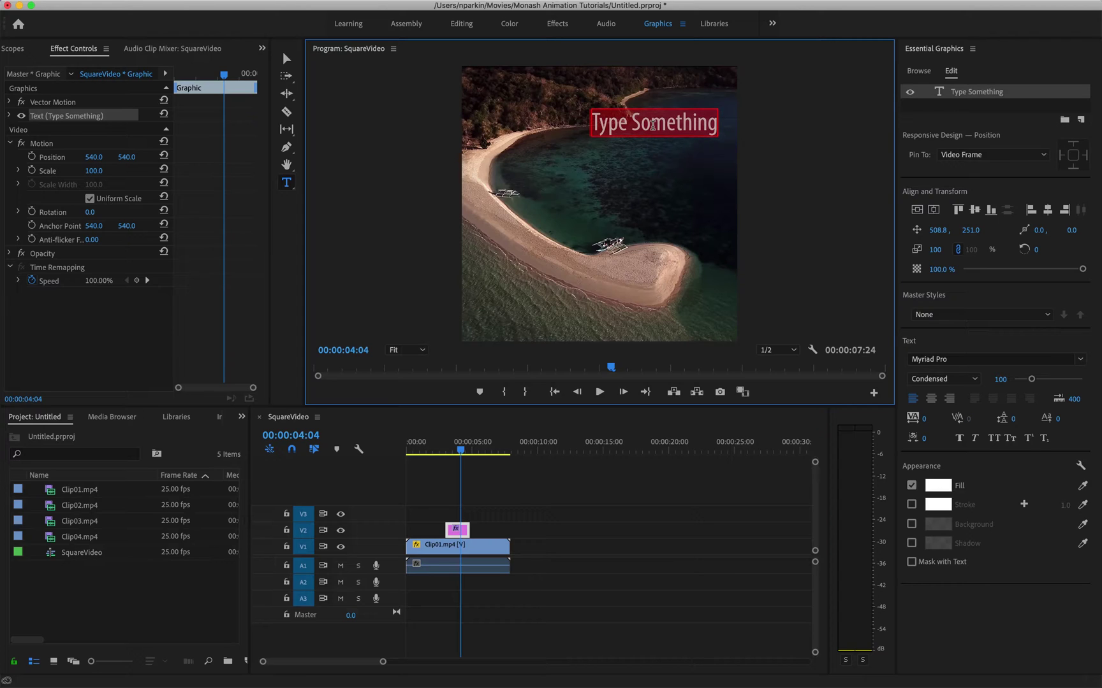
Replace it with 'WELCOME TO' on one line and 'PARADISE' on the next.
{"action": "type", "text": "WLE"}
{"action": "key", "text": "BackSpace"}
{"action": "key", "text": "BackSpace"}
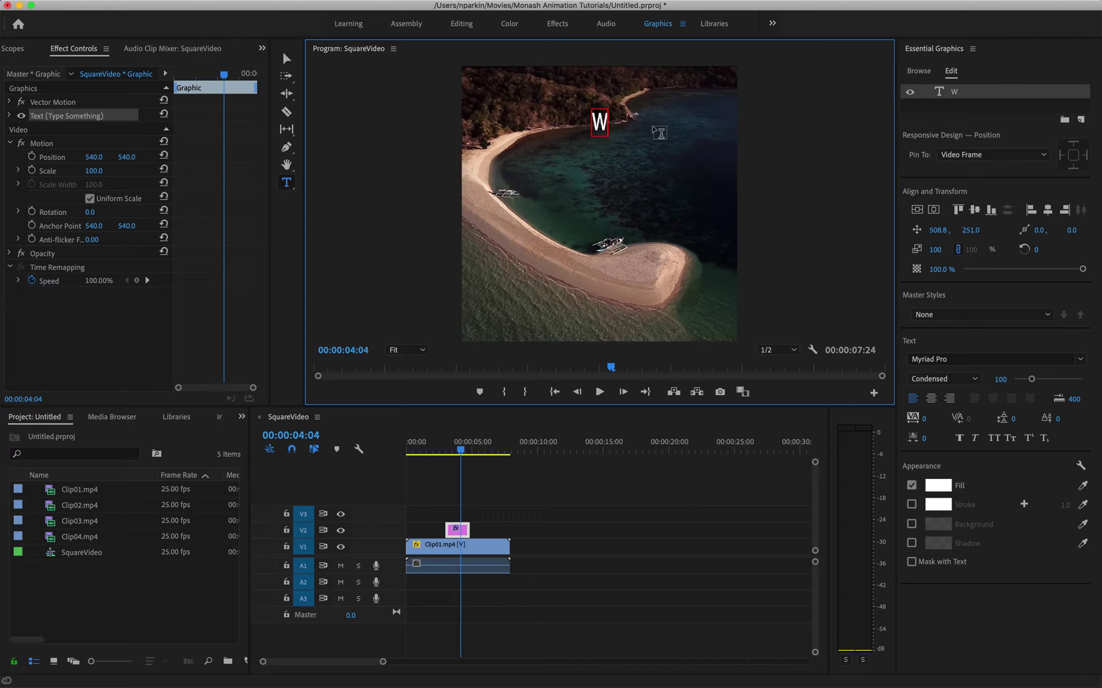
{"action": "type", "text": "ELCOME"}
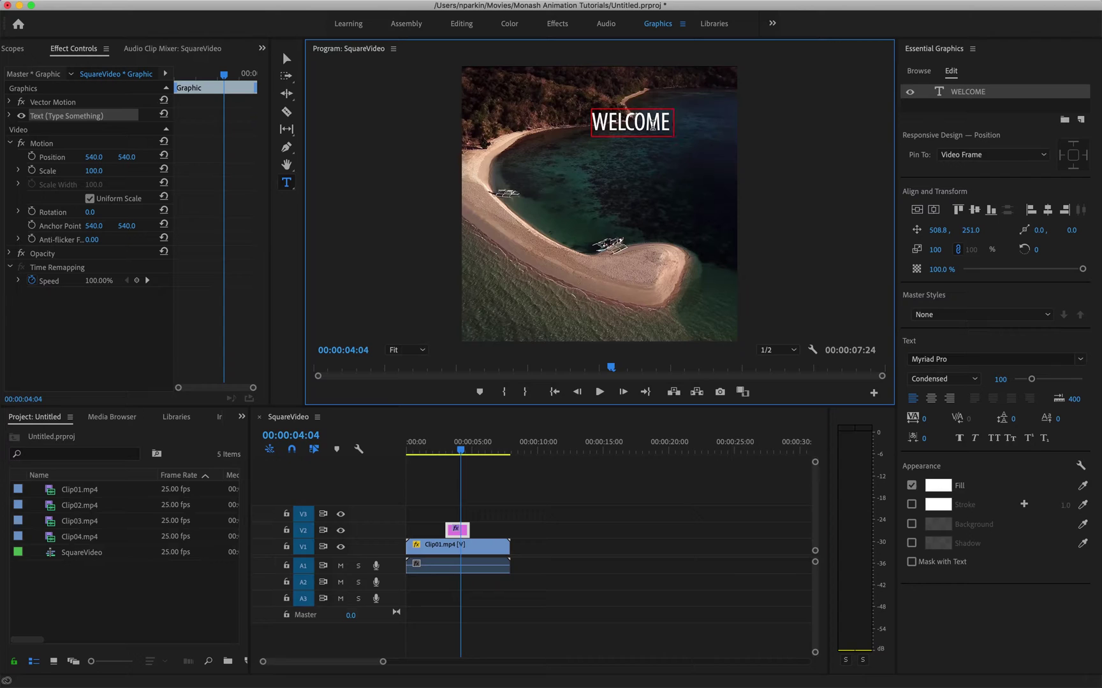
{"action": "type", "text": " TO"}
{"action": "key", "text": "Return"}
{"action": "type", "text": "PARADIS"}
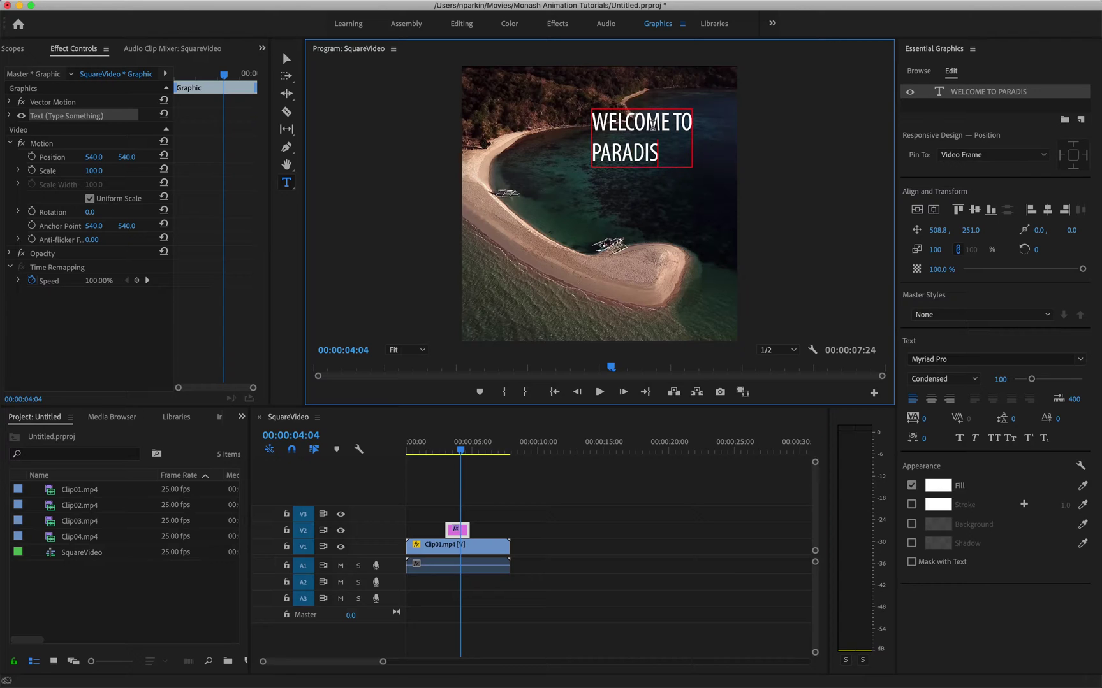
{"action": "type", "text": "E"}
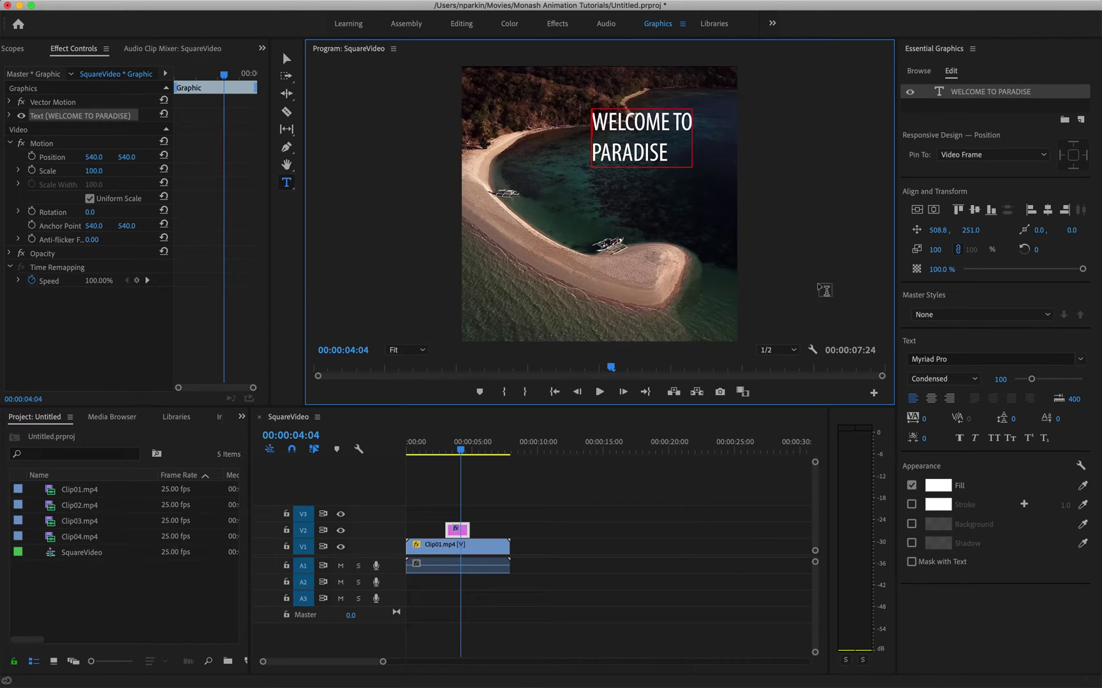
Set the title text to Open Sans and move the box left to position 367.9, 251.0.
{"action": "left_click_drag", "start_coordinate": [666, 158], "coordinate": [596, 128]}
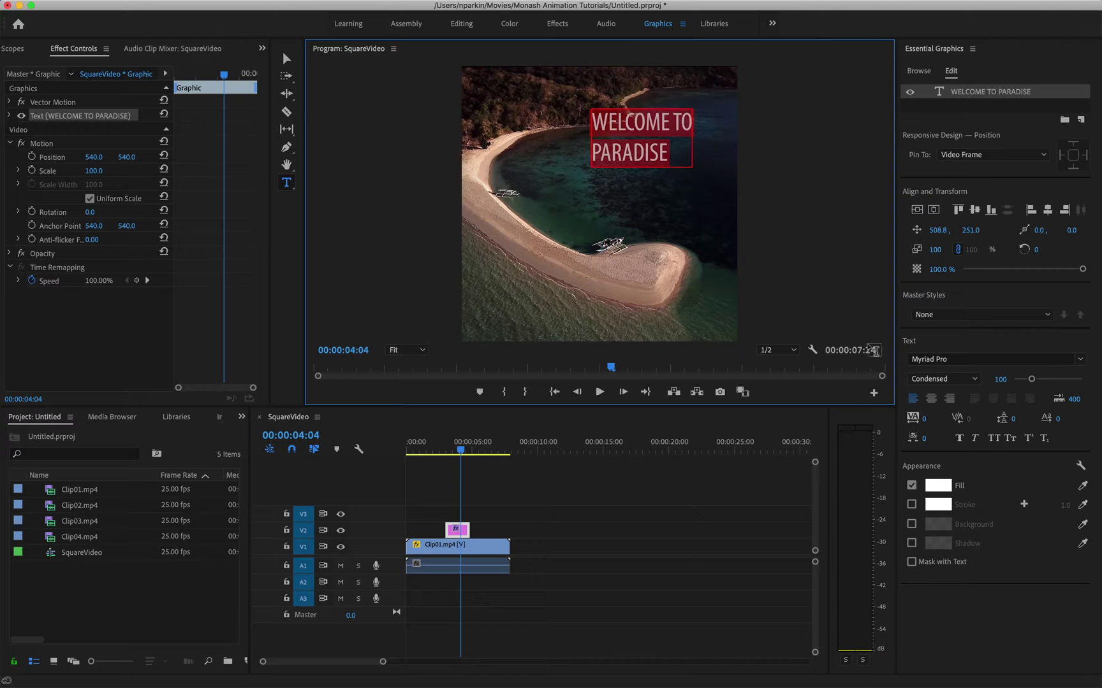
{"action": "left_click", "coordinate": [1076, 359]}
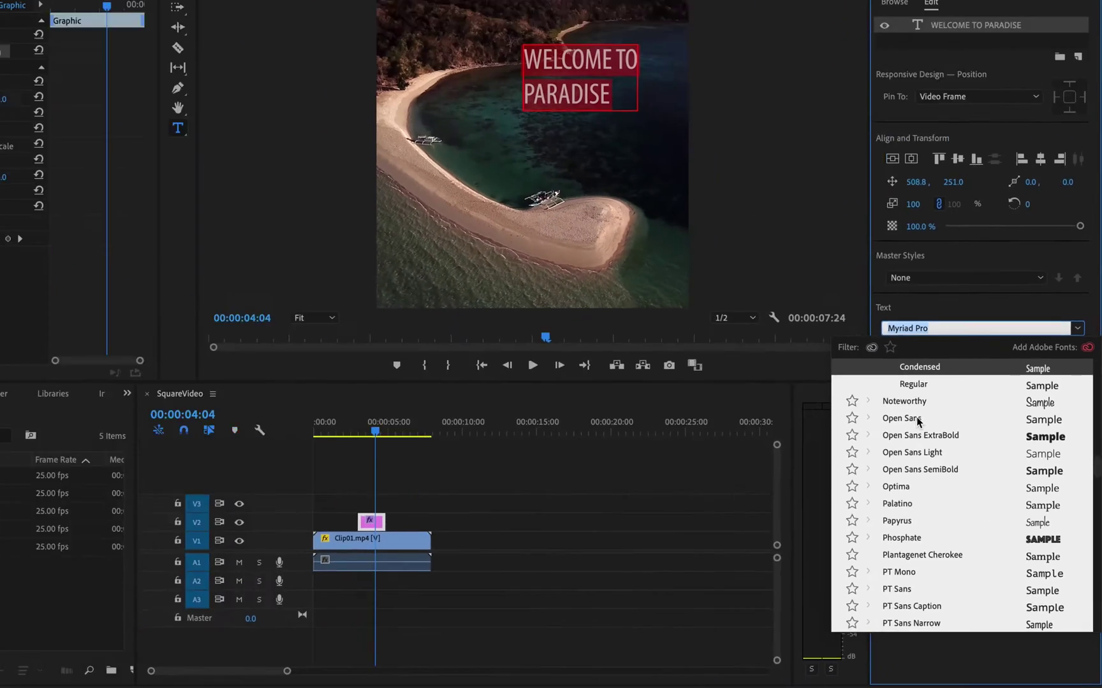
{"action": "left_click", "coordinate": [785, 284]}
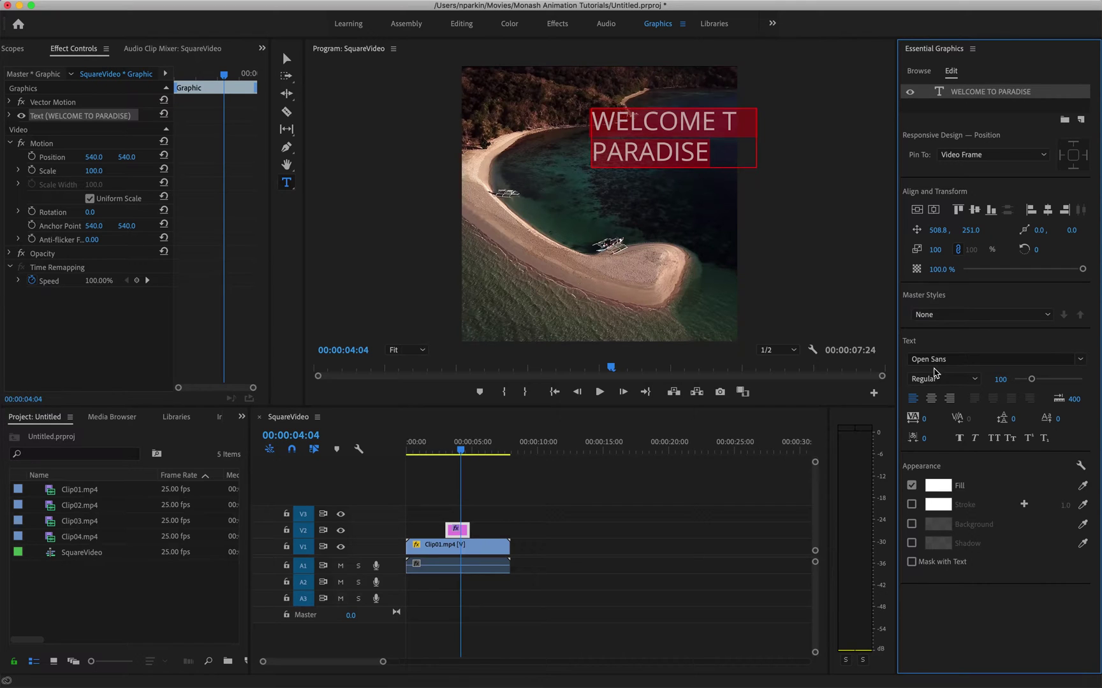
{"action": "left_click", "coordinate": [676, 123]}
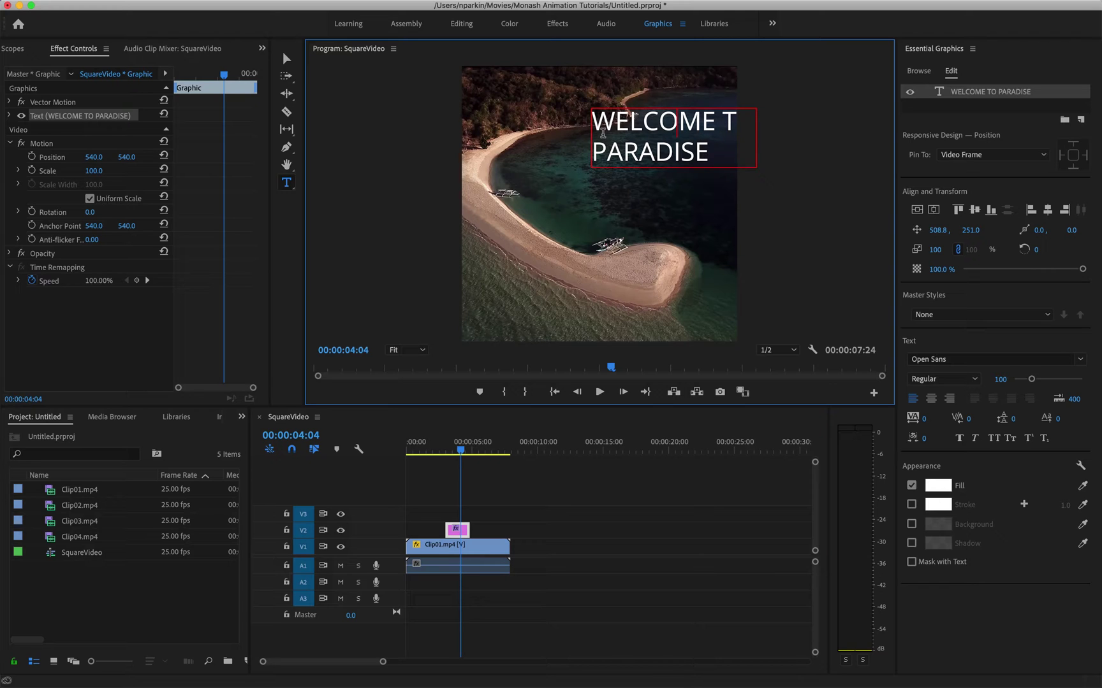
{"action": "left_click", "coordinate": [288, 60]}
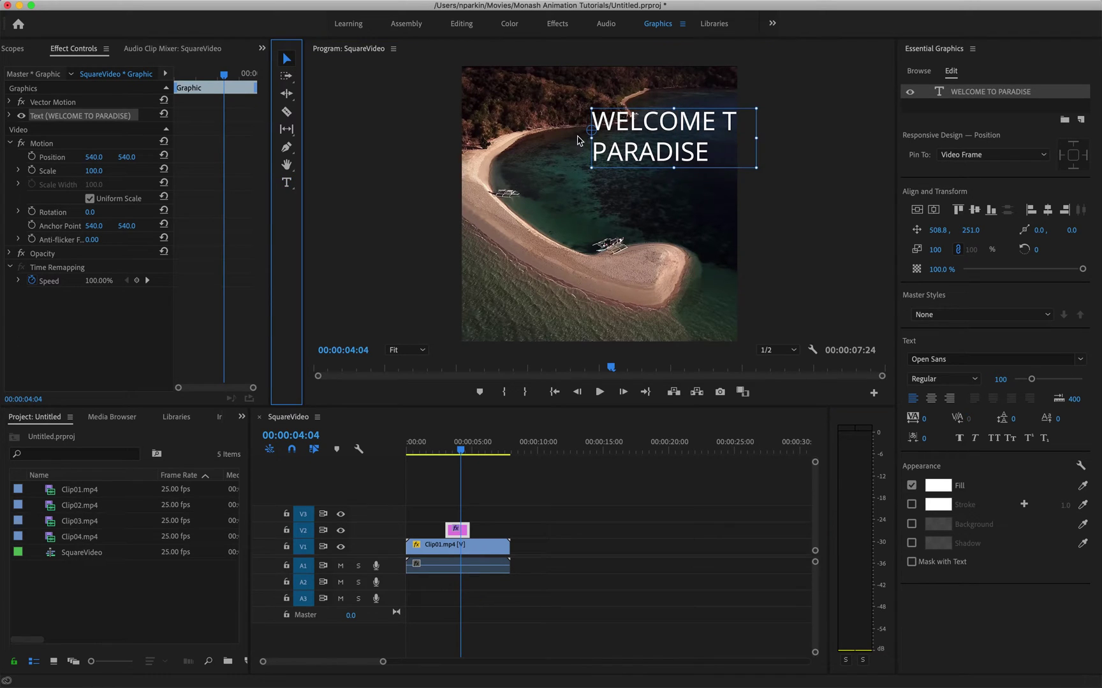
{"action": "left_click_drag", "start_coordinate": [642, 139], "coordinate": [606, 140]}
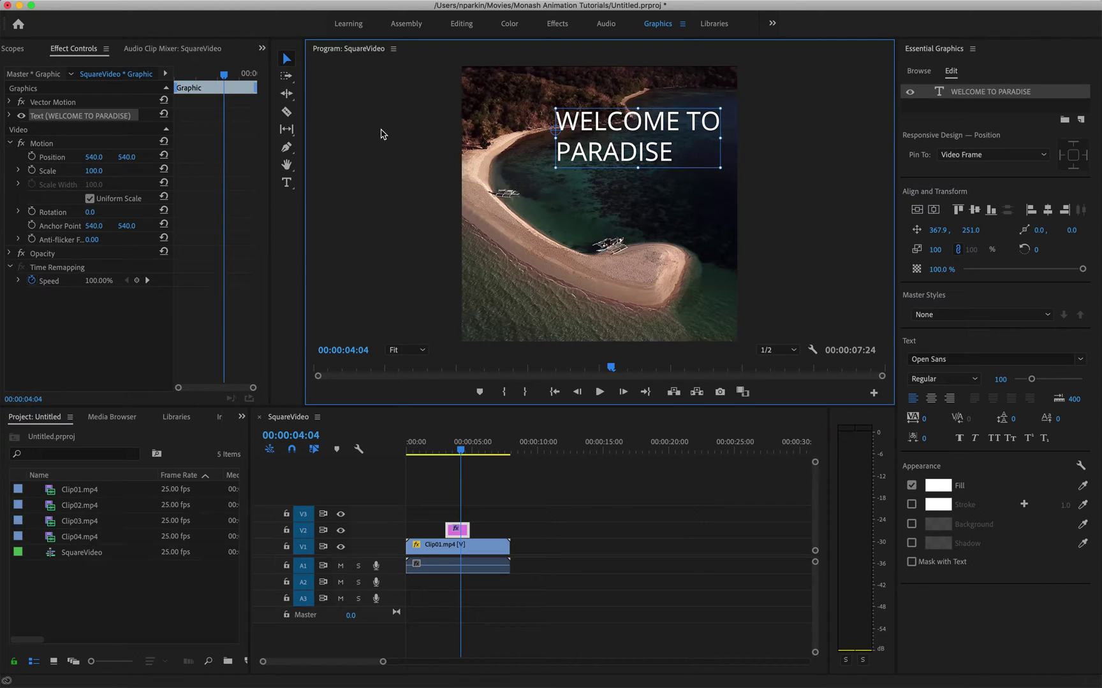
Set the 'WELCOME TO' line in Open Sans Light.
{"action": "left_click", "coordinate": [286, 183]}
{"action": "left_click", "coordinate": [569, 121]}
{"action": "left_click_drag", "start_coordinate": [561, 126], "coordinate": [727, 128]}
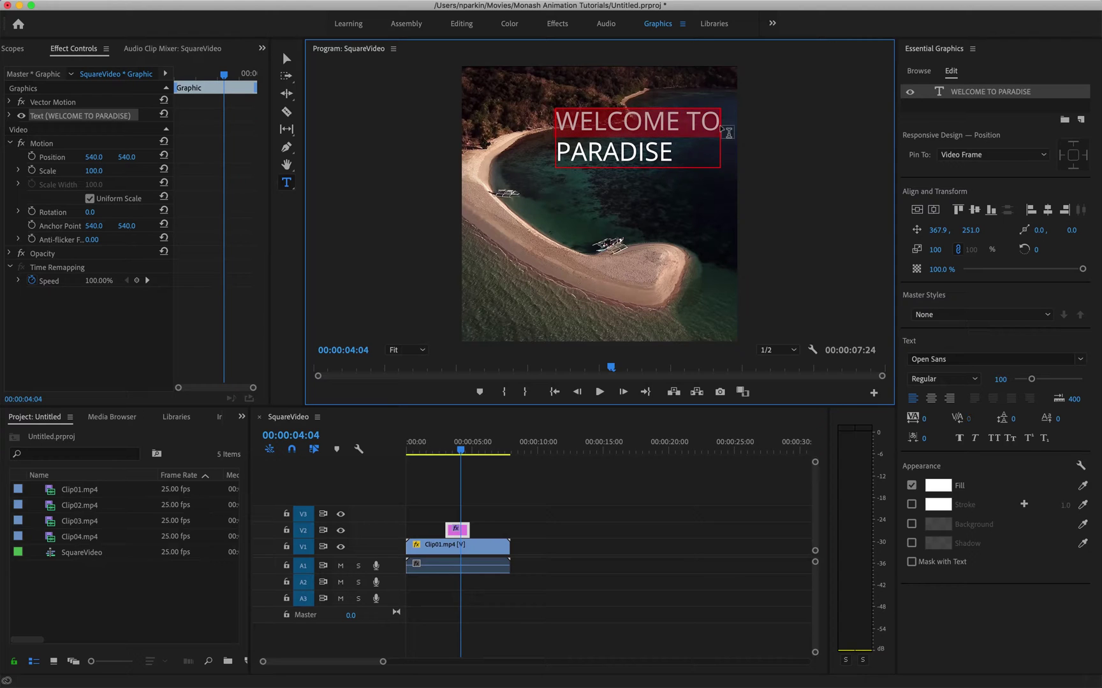
{"action": "left_click", "coordinate": [950, 385]}
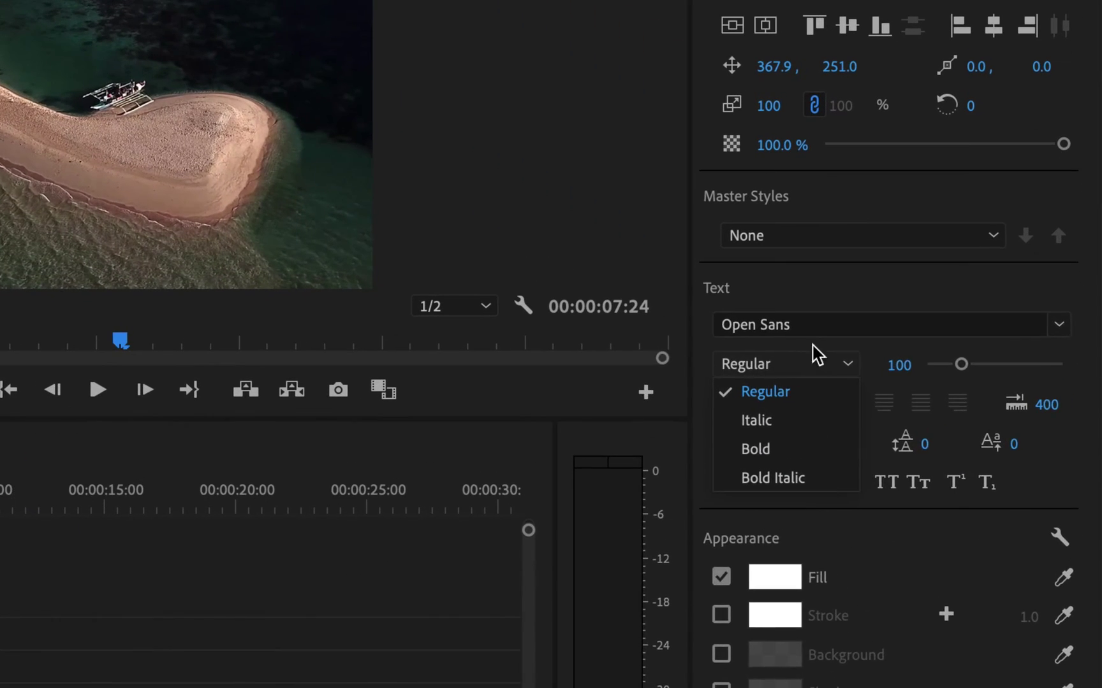
{"action": "left_click", "coordinate": [958, 359]}
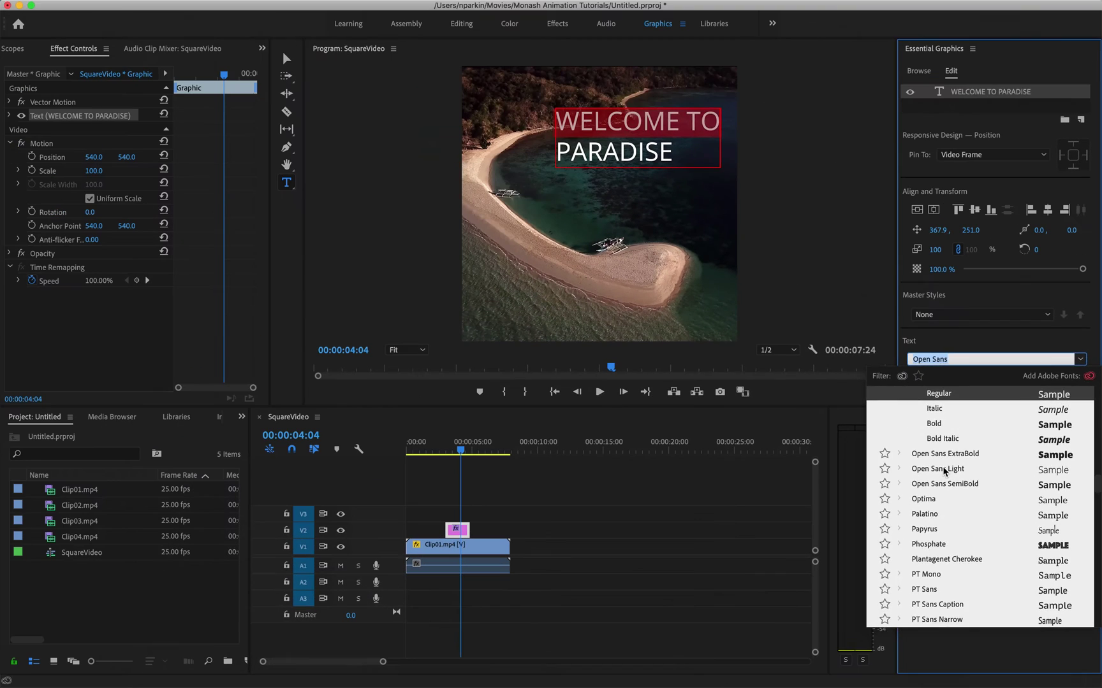
{"action": "left_click", "coordinate": [779, 543]}
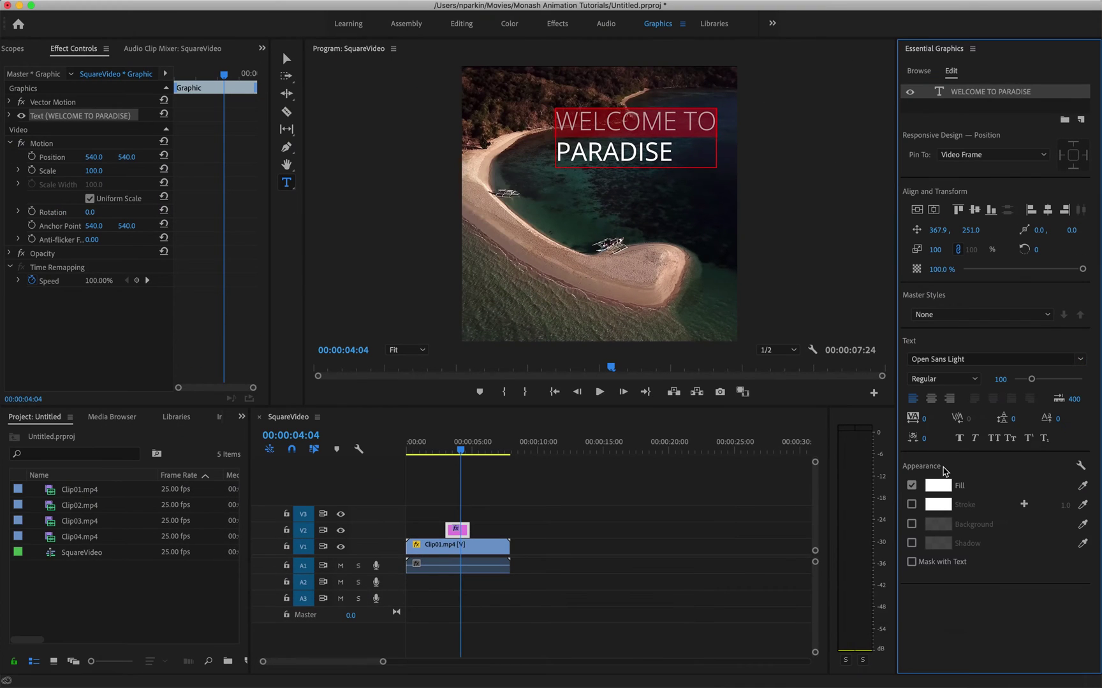
Make the word 'PARADISE' Open Sans ExtraBold.
{"action": "left_click", "coordinate": [622, 156]}
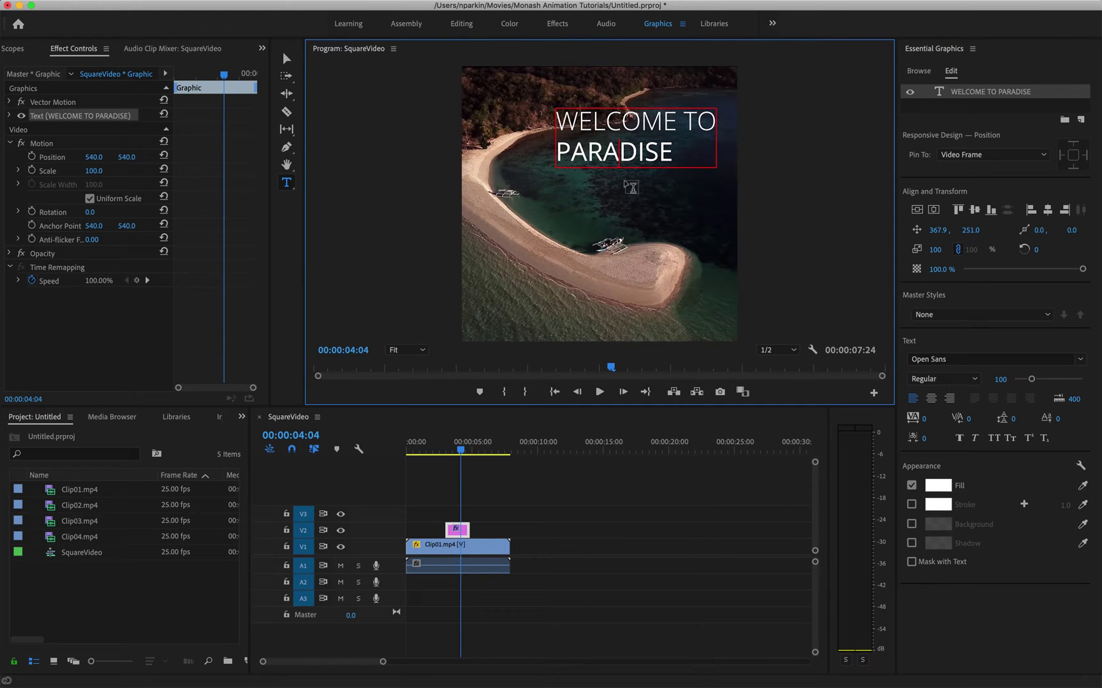
{"action": "double_click", "coordinate": [630, 153]}
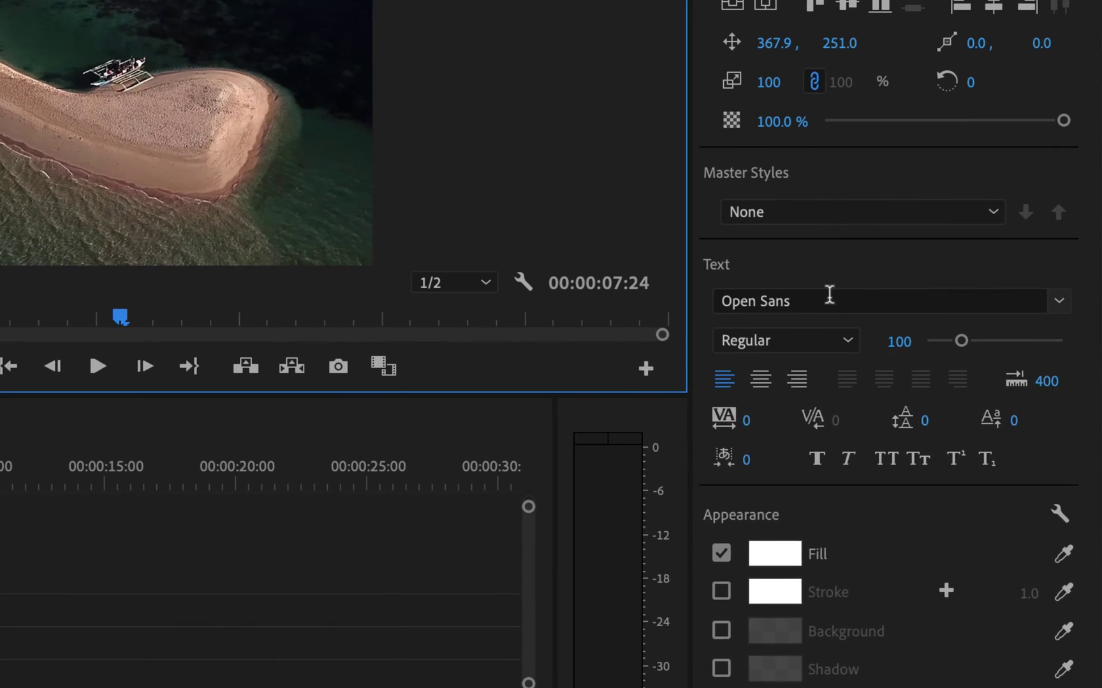
{"action": "left_click", "coordinate": [828, 294]}
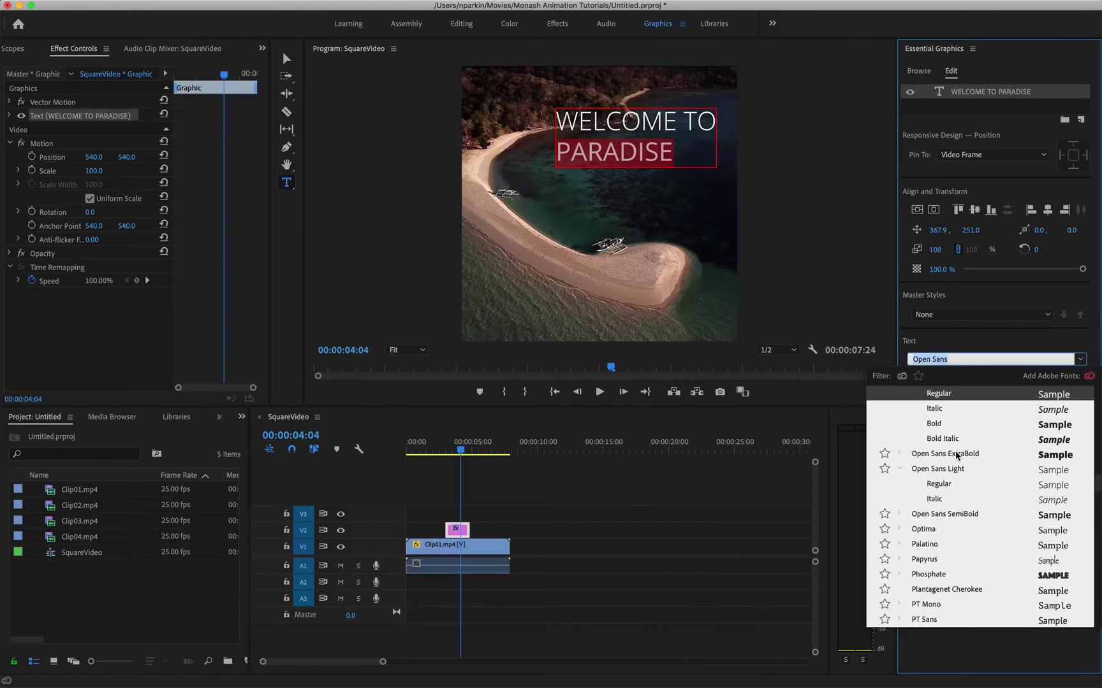
{"action": "left_click", "coordinate": [815, 492]}
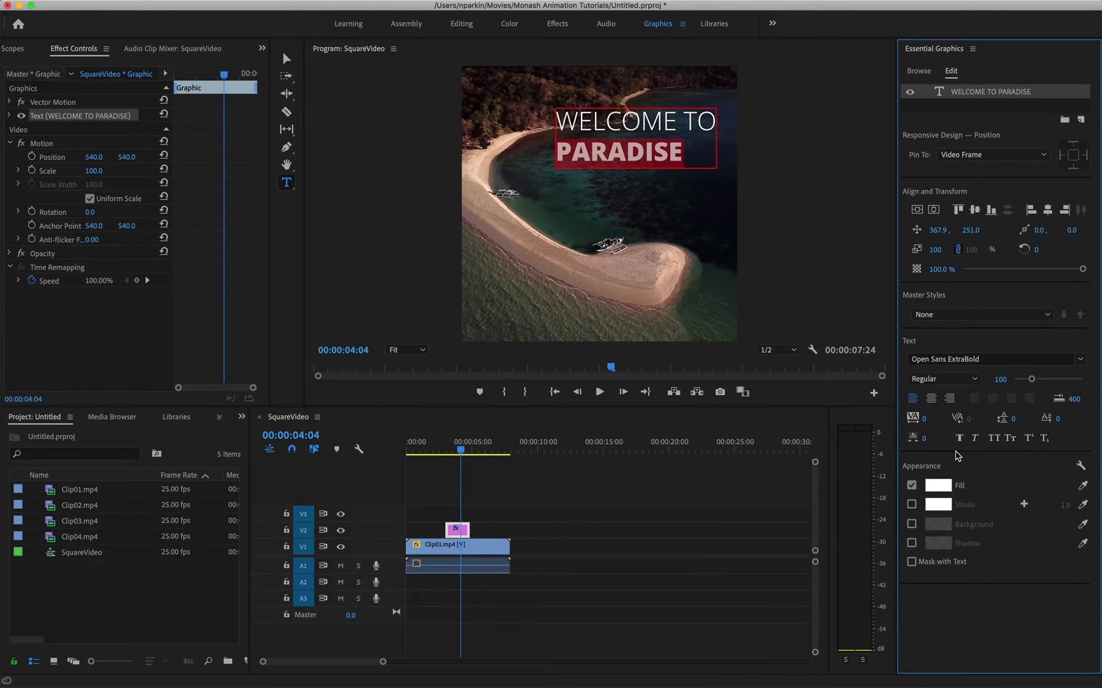
{"action": "left_click", "coordinate": [648, 155]}
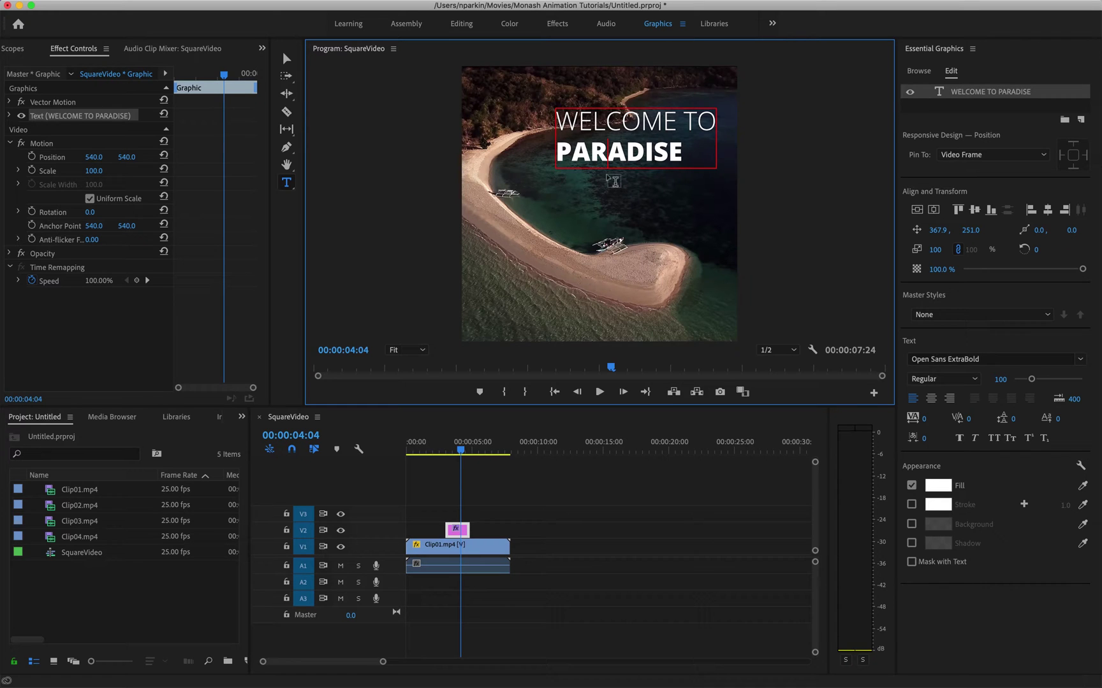
Fill the word 'PARADISE' with blue 1E82BF using the Color Picker.
{"action": "double_click", "coordinate": [593, 155]}
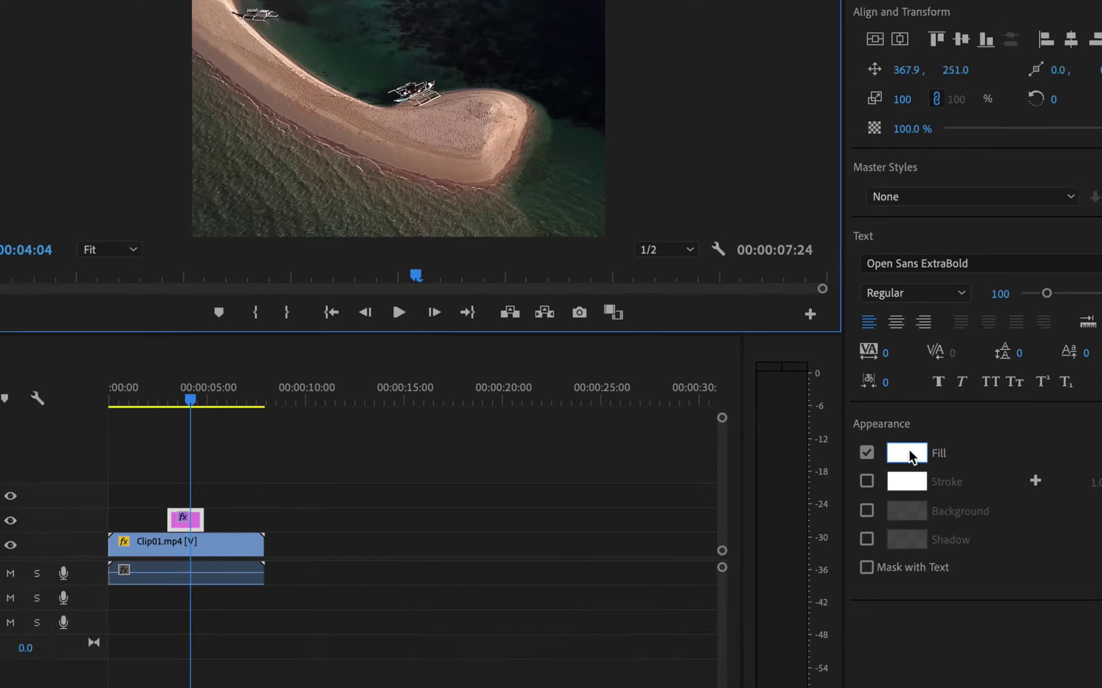
{"action": "left_click", "coordinate": [908, 453]}
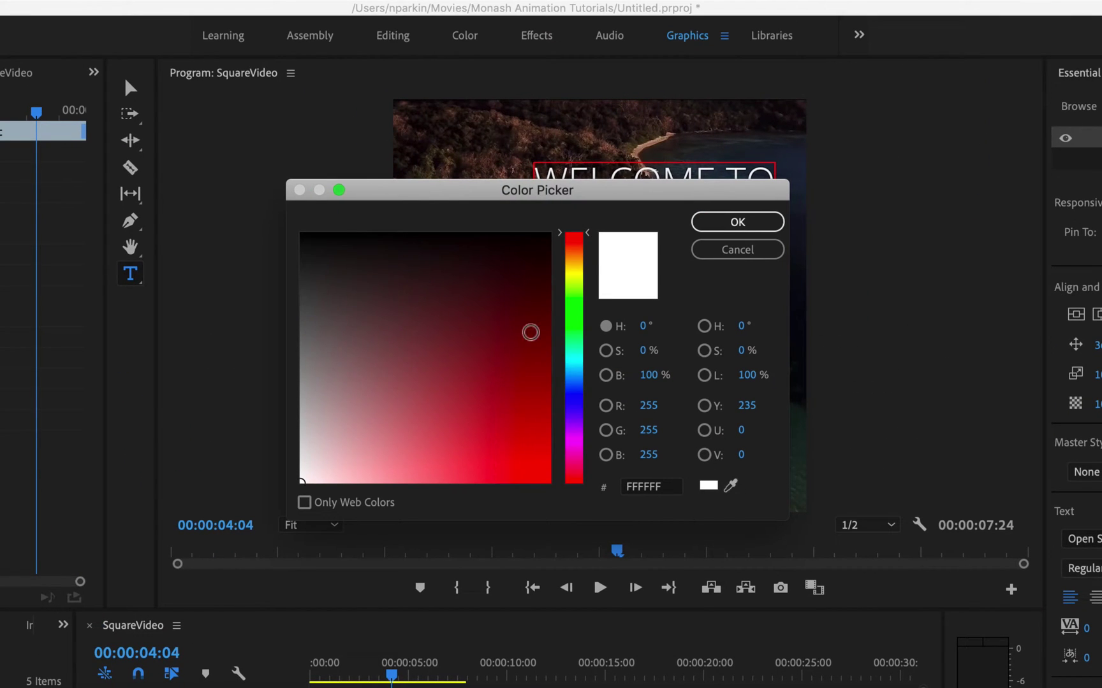
{"action": "mouse_move", "coordinate": [528, 330]}
{"action": "left_mouse_down"}
{"action": "mouse_move", "coordinate": [517, 344]}
{"action": "mouse_move", "coordinate": [484, 347]}
{"action": "left_mouse_up"}
{"action": "mouse_move", "coordinate": [487, 304]}
{"action": "left_mouse_down"}
{"action": "mouse_move", "coordinate": [386, 386]}
{"action": "mouse_move", "coordinate": [479, 381]}
{"action": "mouse_move", "coordinate": [459, 333]}
{"action": "left_mouse_up"}
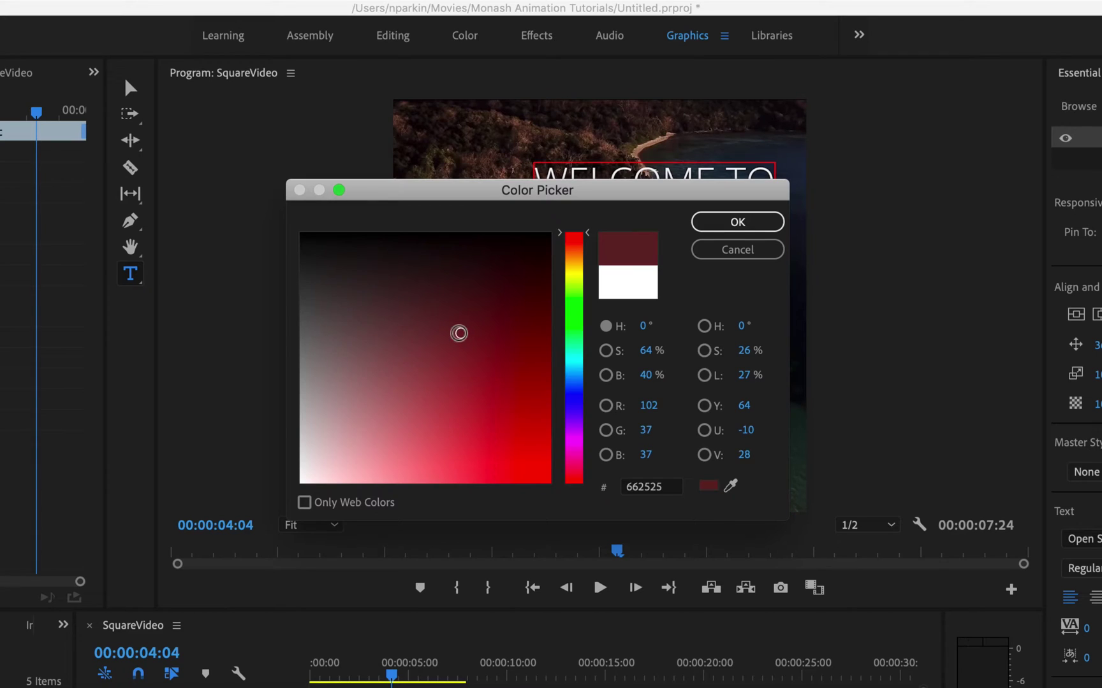
{"action": "left_click", "coordinate": [731, 487]}
{"action": "left_click", "coordinate": [26, 139]}
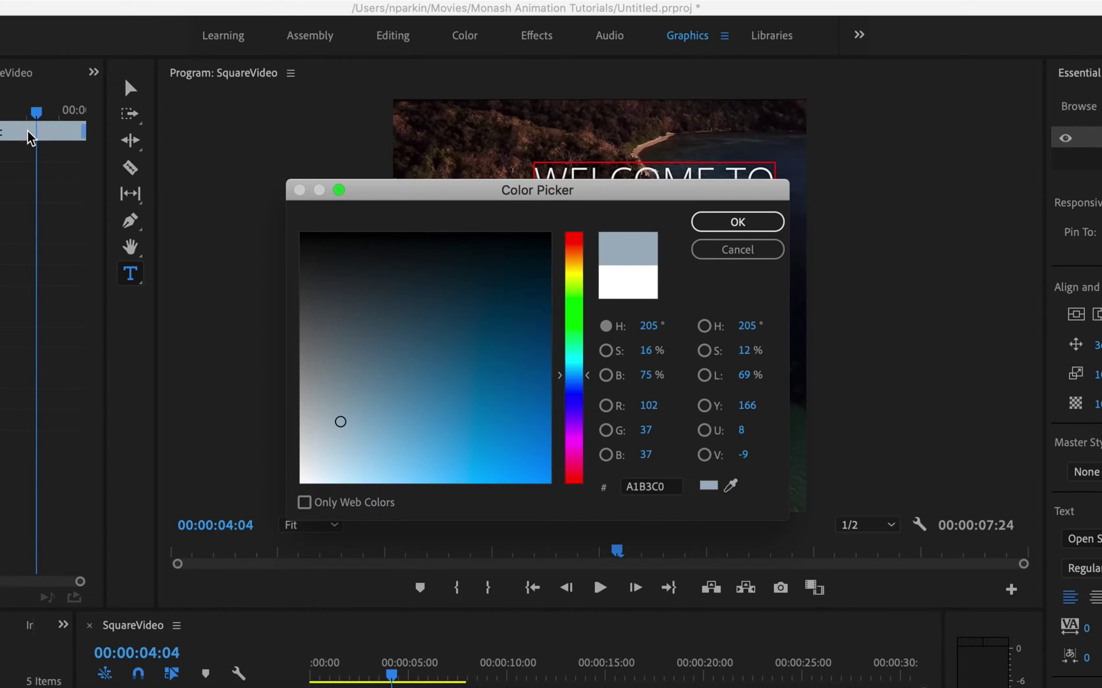
{"action": "mouse_move", "coordinate": [376, 408]}
{"action": "left_mouse_down"}
{"action": "mouse_move", "coordinate": [497, 386]}
{"action": "mouse_move", "coordinate": [477, 343]}
{"action": "mouse_move", "coordinate": [491, 430]}
{"action": "mouse_move", "coordinate": [520, 432]}
{"action": "mouse_move", "coordinate": [509, 418]}
{"action": "mouse_move", "coordinate": [529, 437]}
{"action": "mouse_move", "coordinate": [512, 421]}
{"action": "left_mouse_up"}
{"action": "left_click", "coordinate": [579, 373]}
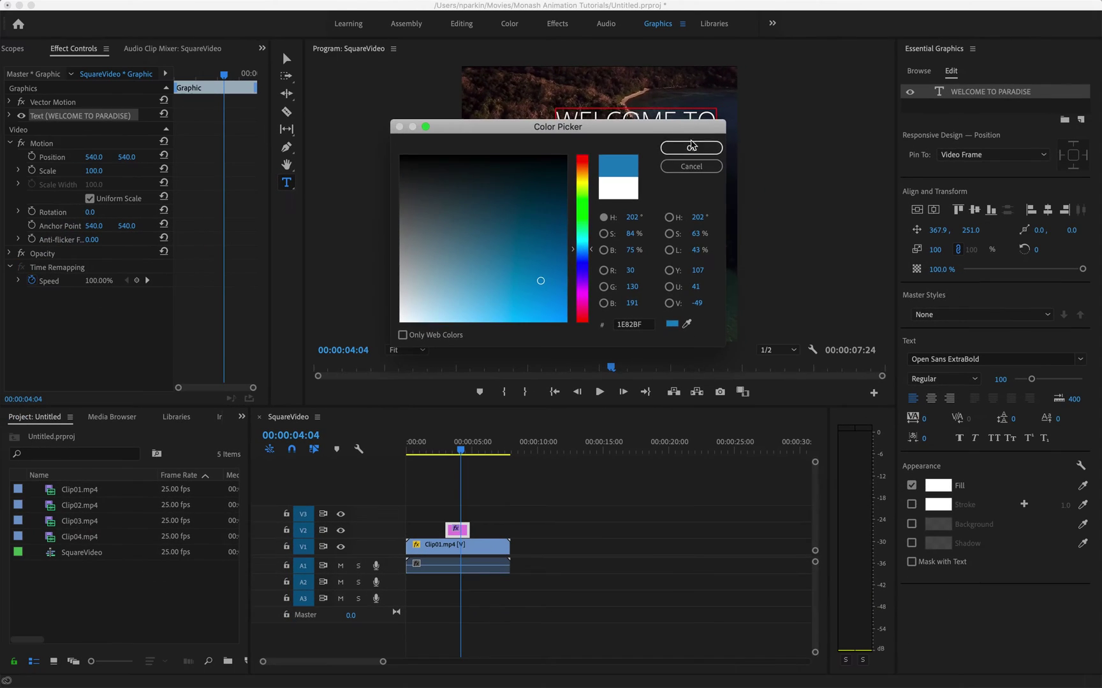
{"action": "left_click", "coordinate": [692, 147]}
{"action": "left_click", "coordinate": [644, 151]}
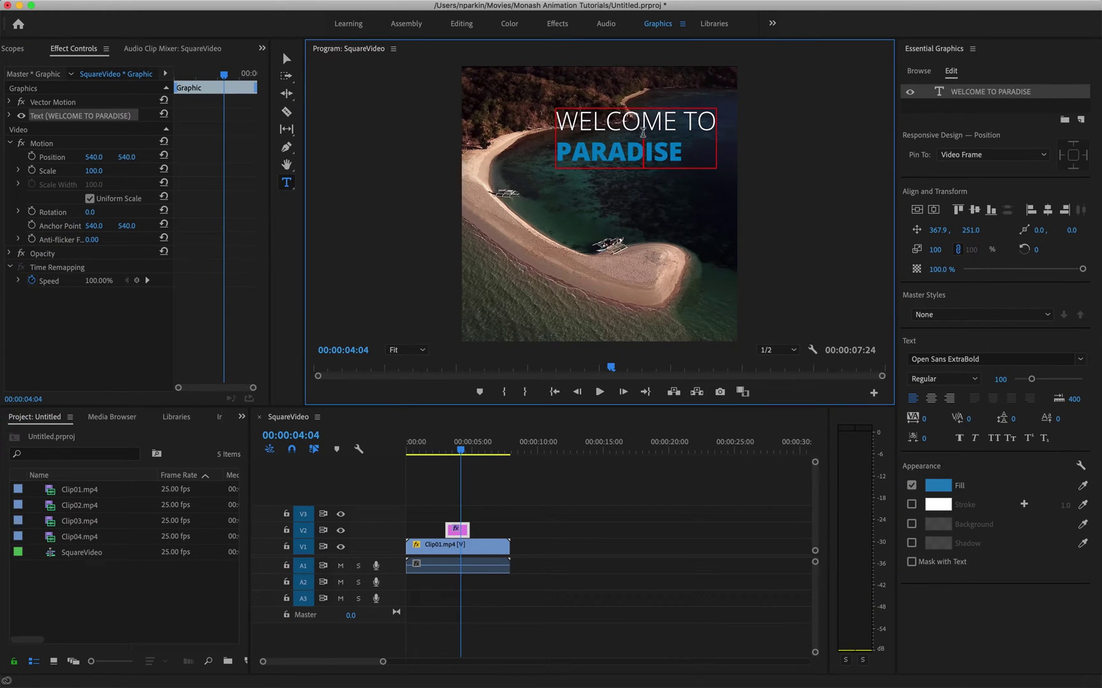
Right-align both lines of the title text.
{"action": "left_click", "coordinate": [624, 151]}
{"action": "left_click", "coordinate": [562, 121]}
{"action": "left_click_drag", "start_coordinate": [563, 121], "coordinate": [686, 153]}
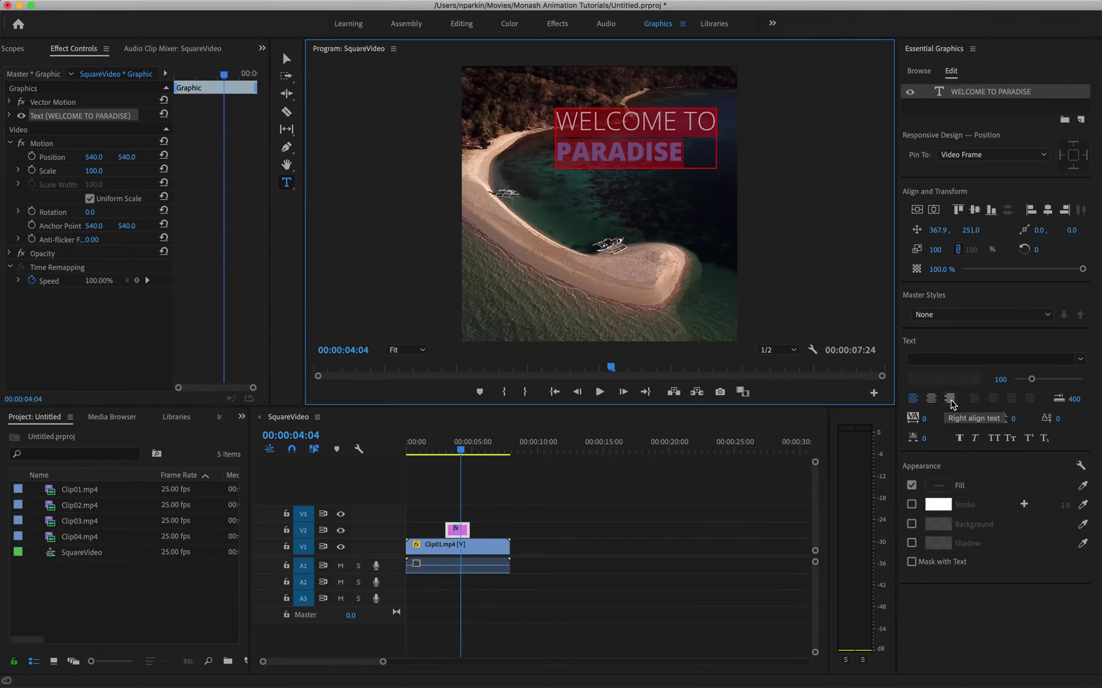
{"action": "left_click", "coordinate": [950, 399]}
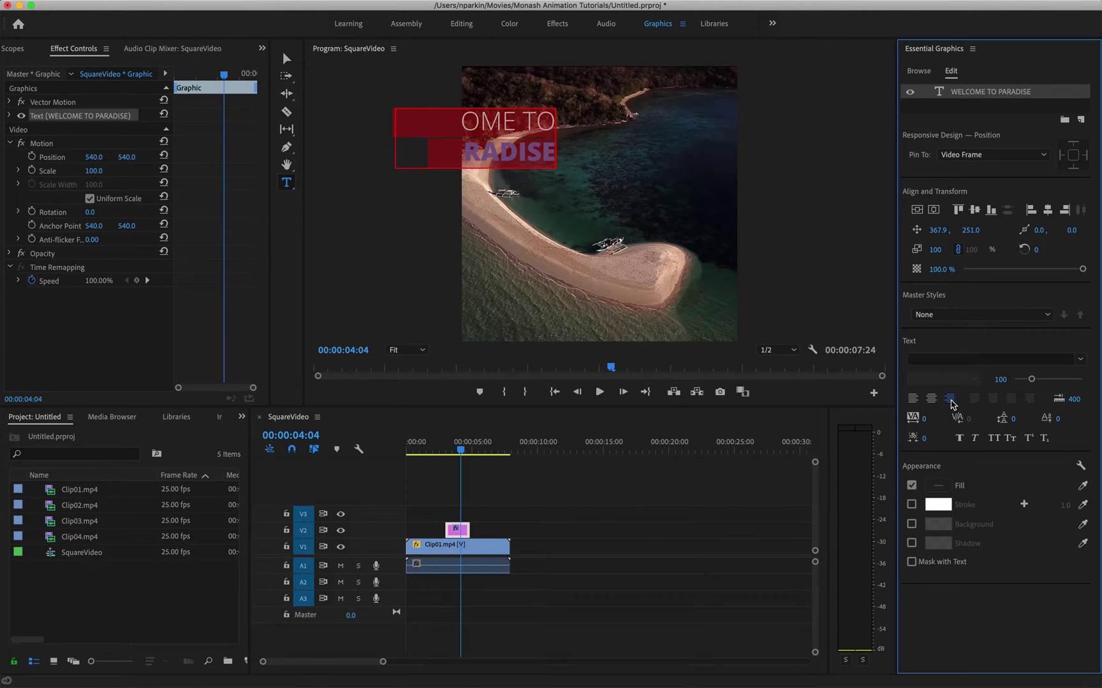
Move the title block to the upper right, at position 1000.6, 233.1.
{"action": "key", "text": "Escape"}
{"action": "left_click_drag", "start_coordinate": [466, 143], "coordinate": [636, 131]}
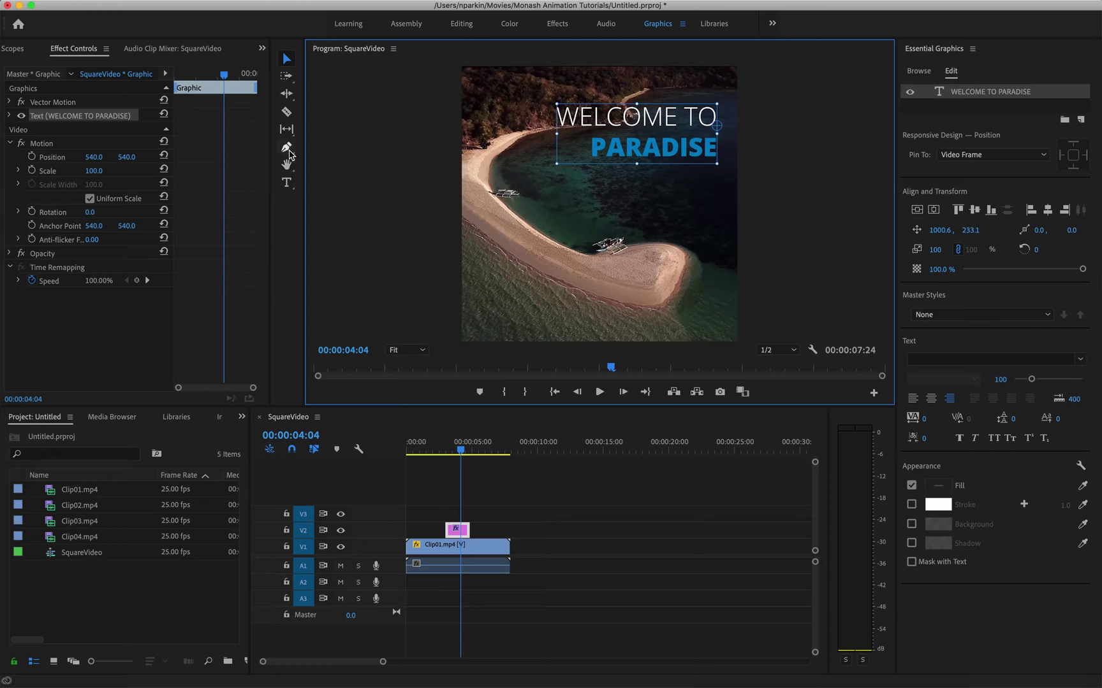
{"action": "left_click", "coordinate": [286, 182]}
{"action": "left_click", "coordinate": [559, 116]}
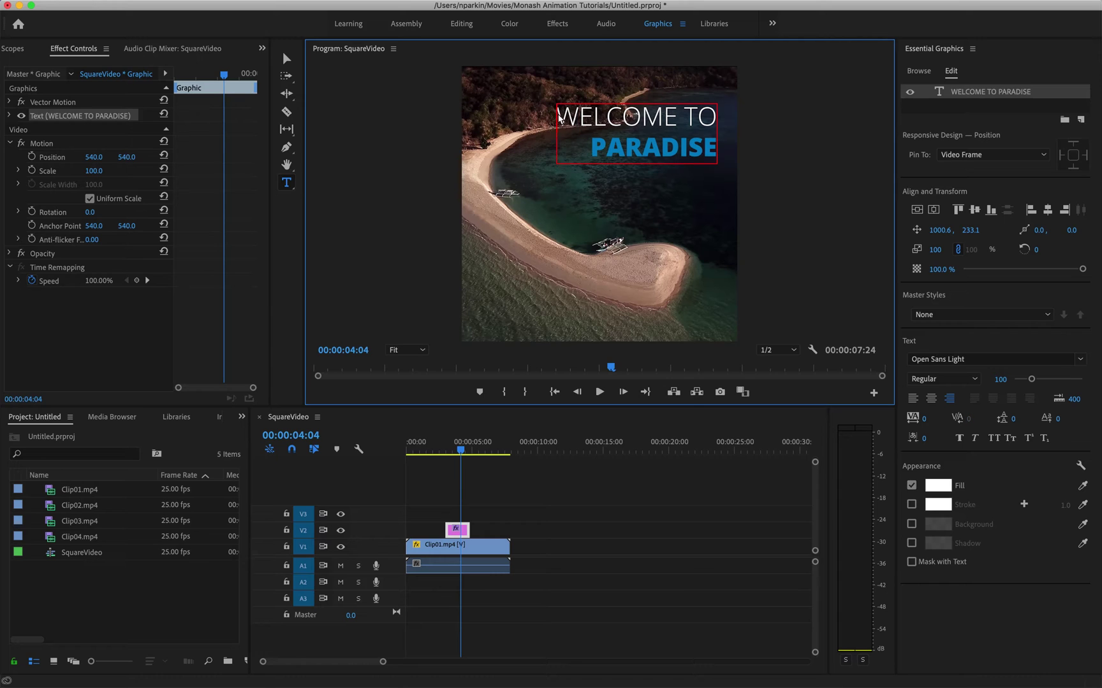
Set all title text to size 123 and nudge the box to position 1023.6, 197.1.
{"action": "left_click_drag", "start_coordinate": [559, 118], "coordinate": [713, 147]}
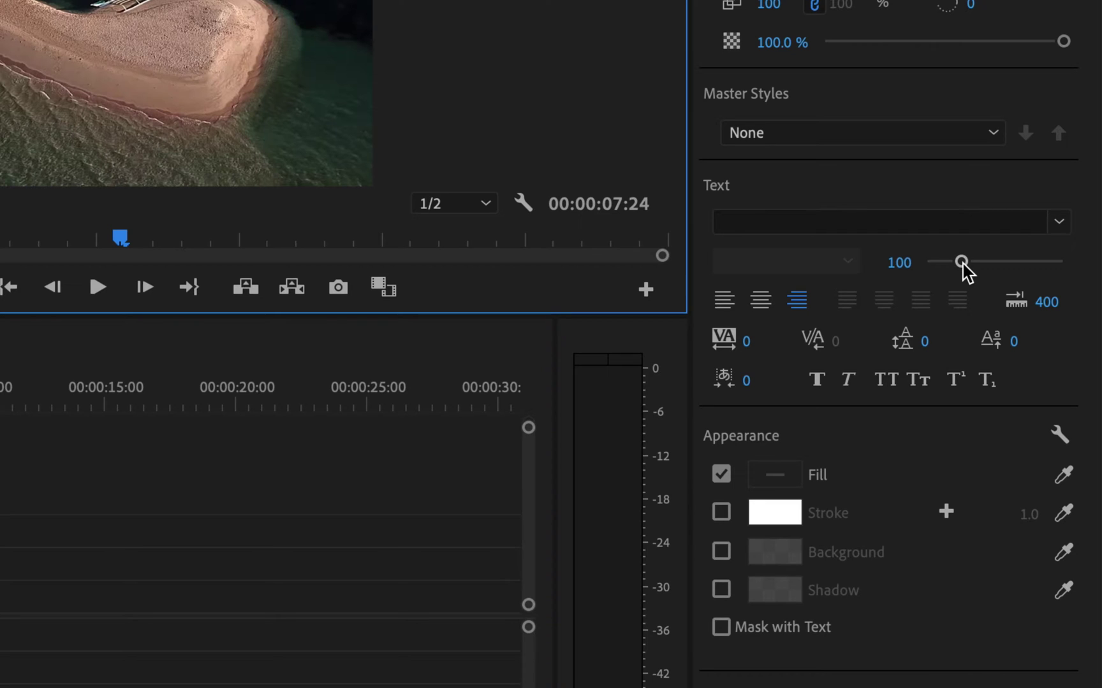
{"action": "left_click_drag", "start_coordinate": [963, 271], "coordinate": [970, 269]}
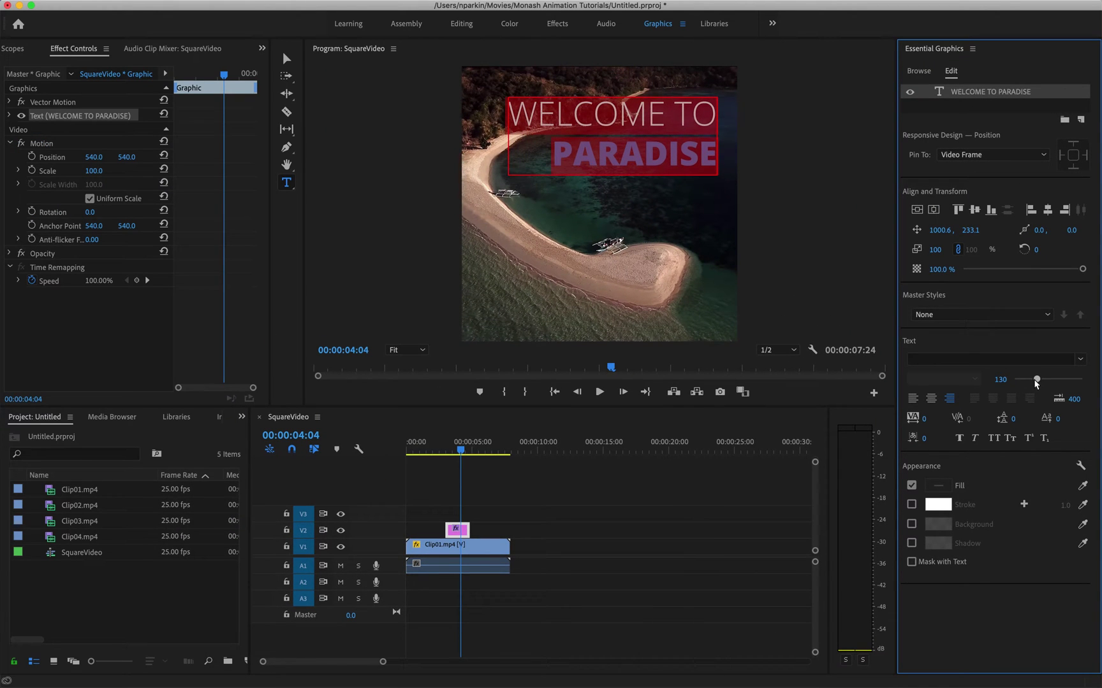
{"action": "left_click_drag", "start_coordinate": [1035, 383], "coordinate": [1035, 383]}
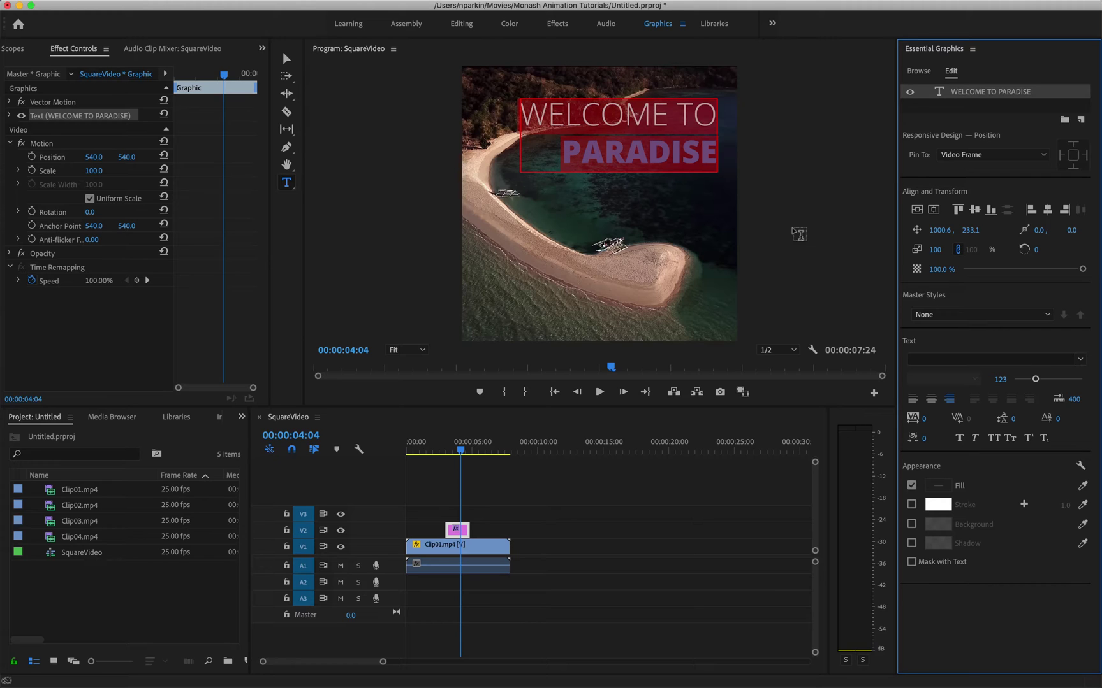
{"action": "left_click", "coordinate": [599, 143]}
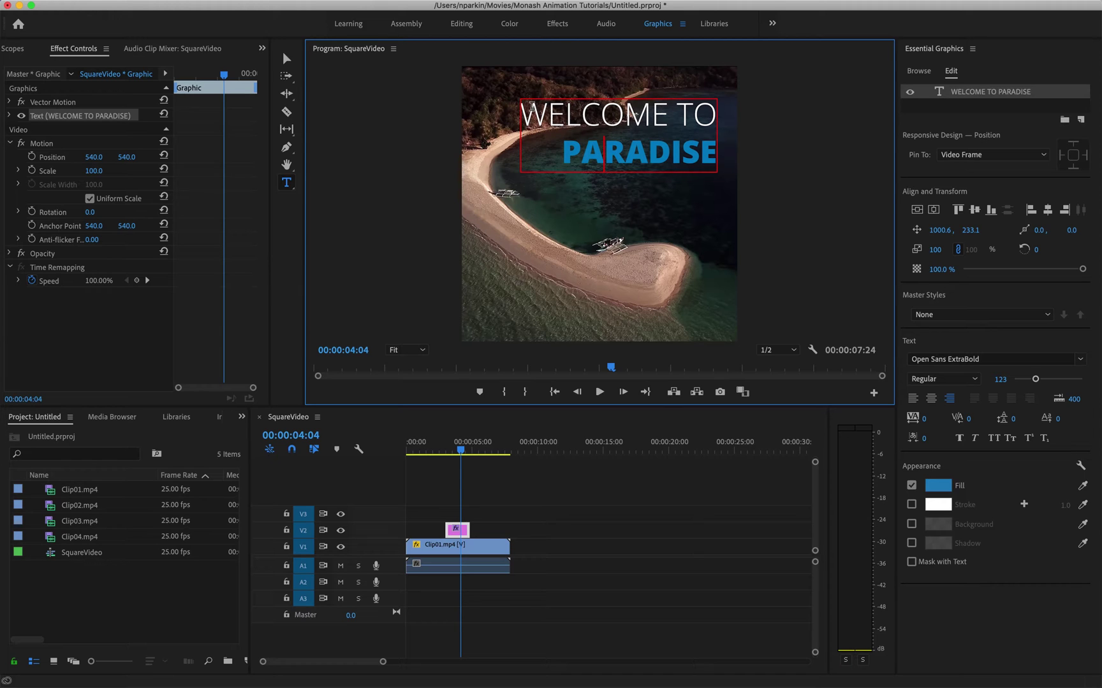
{"action": "left_click", "coordinate": [286, 59]}
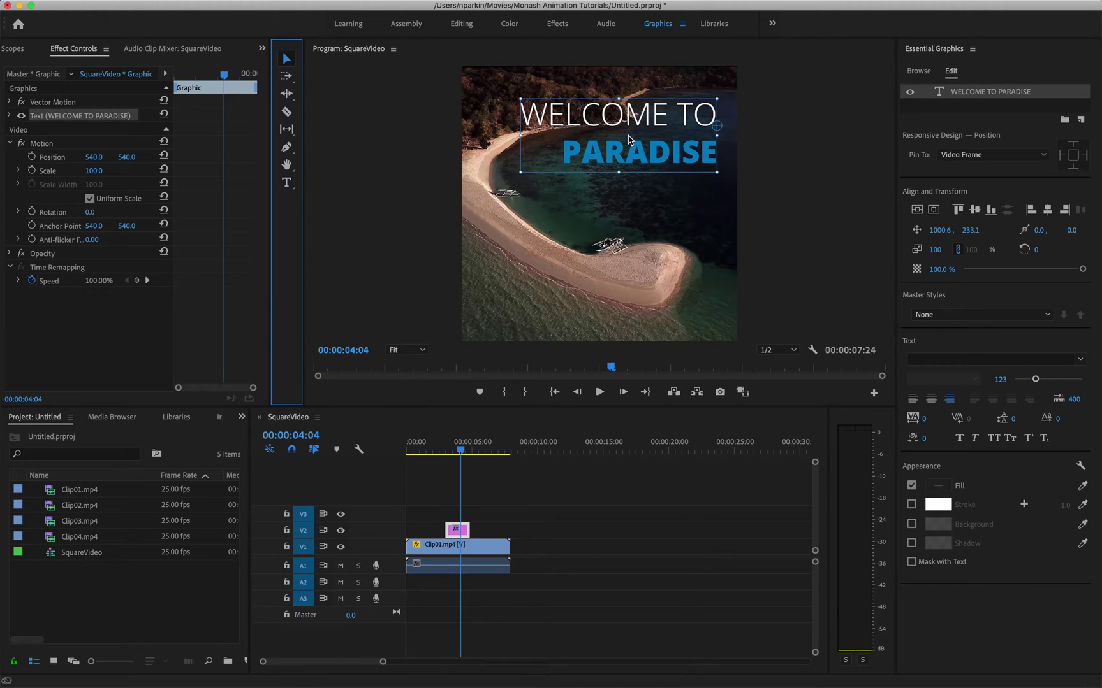
{"action": "left_click_drag", "start_coordinate": [629, 139], "coordinate": [635, 131]}
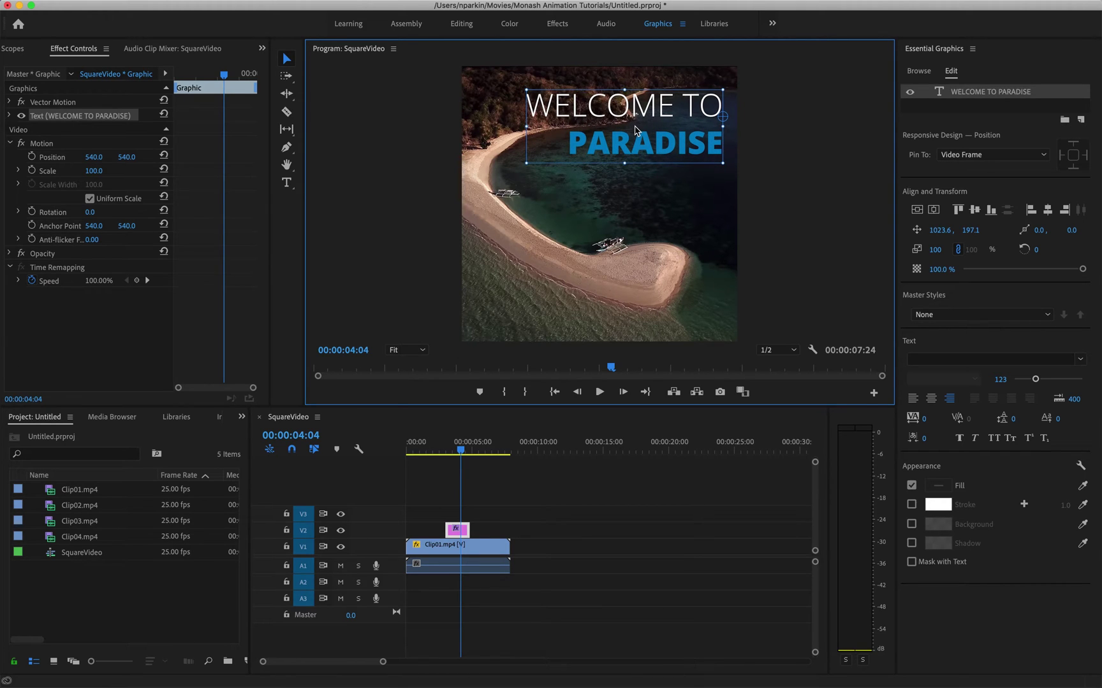
Extend the title graphic's end on V2 to about 00:00:05:18.
{"action": "left_click", "coordinate": [432, 452]}
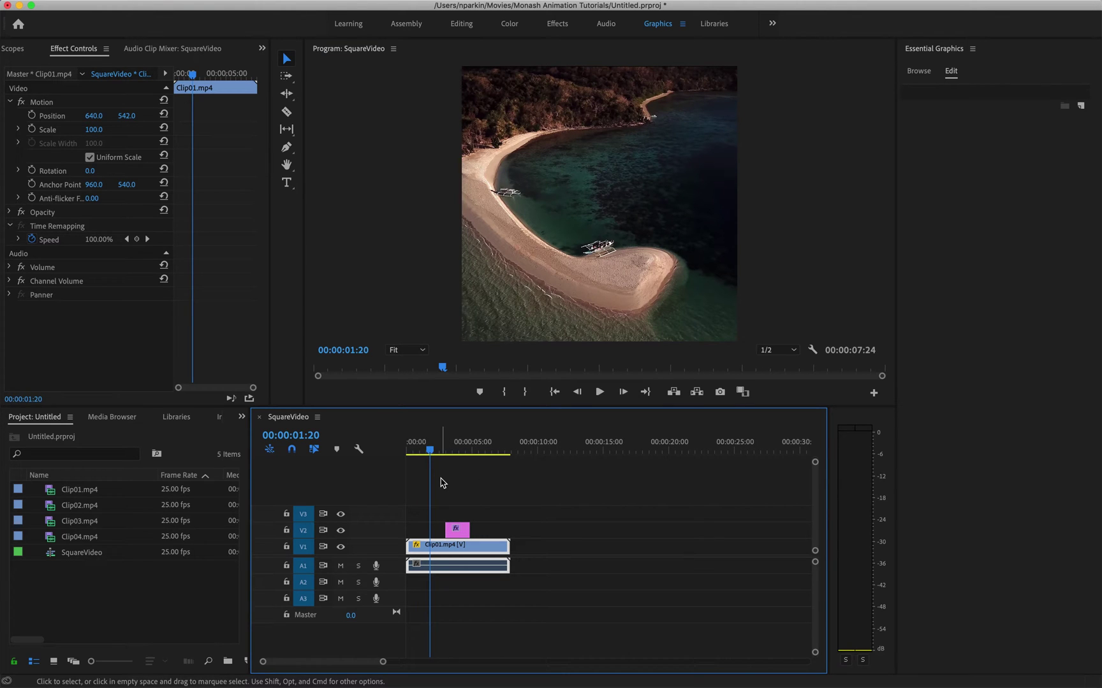
{"action": "key", "text": "space"}
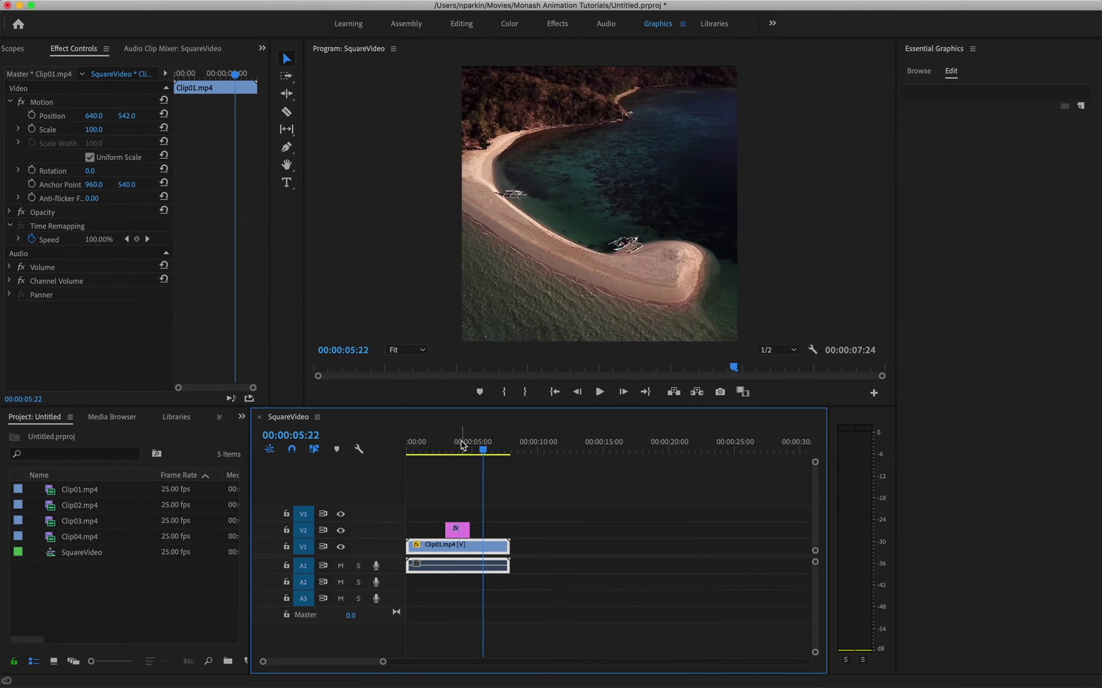
{"action": "left_click", "coordinate": [458, 447]}
{"action": "left_click_drag", "start_coordinate": [466, 528], "coordinate": [483, 529]}
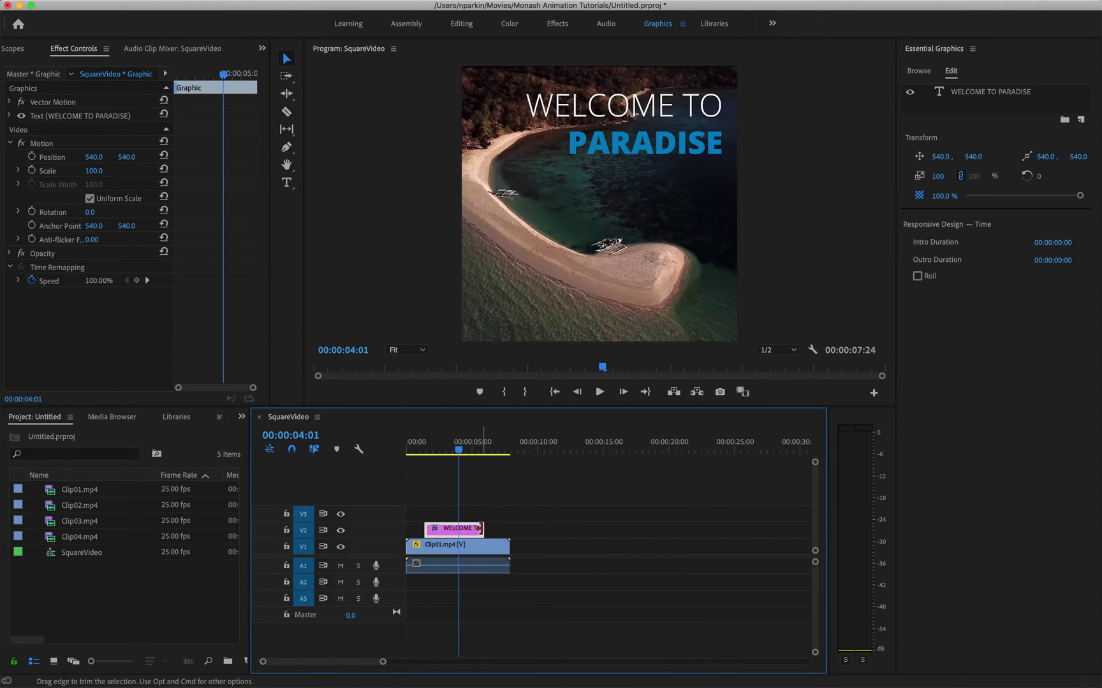
{"action": "left_click", "coordinate": [415, 451]}
Play back from 00:00:01:00 and scrub back to 00:00:02:10 to check the longer title.
{"action": "key", "text": "space"}
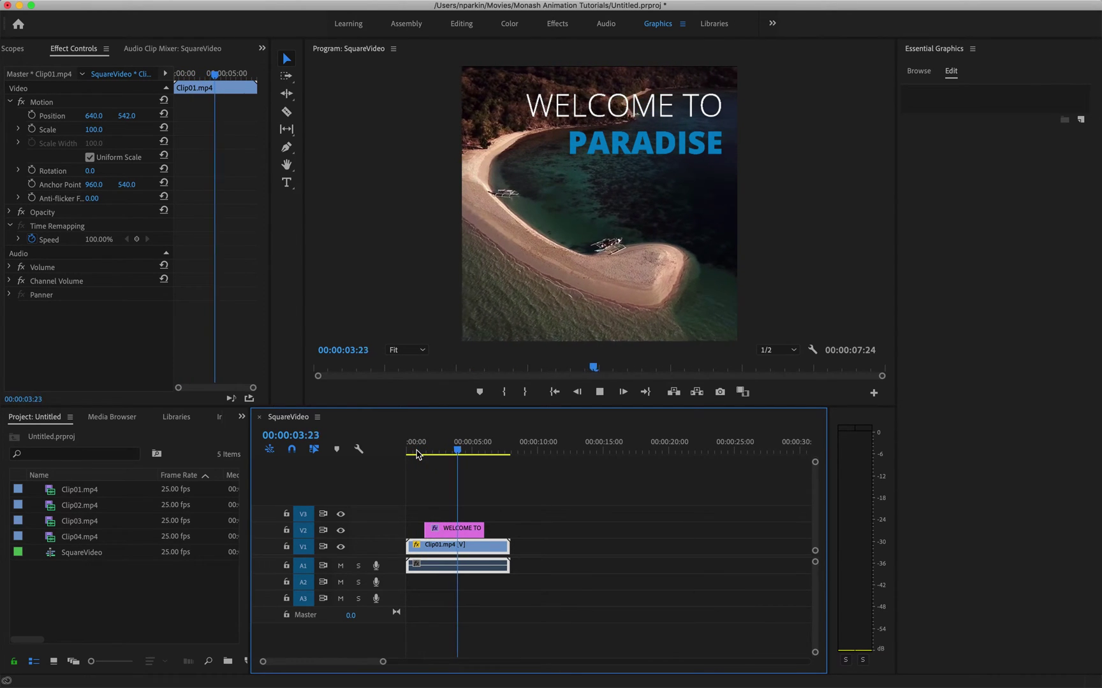
{"action": "key", "text": "space"}
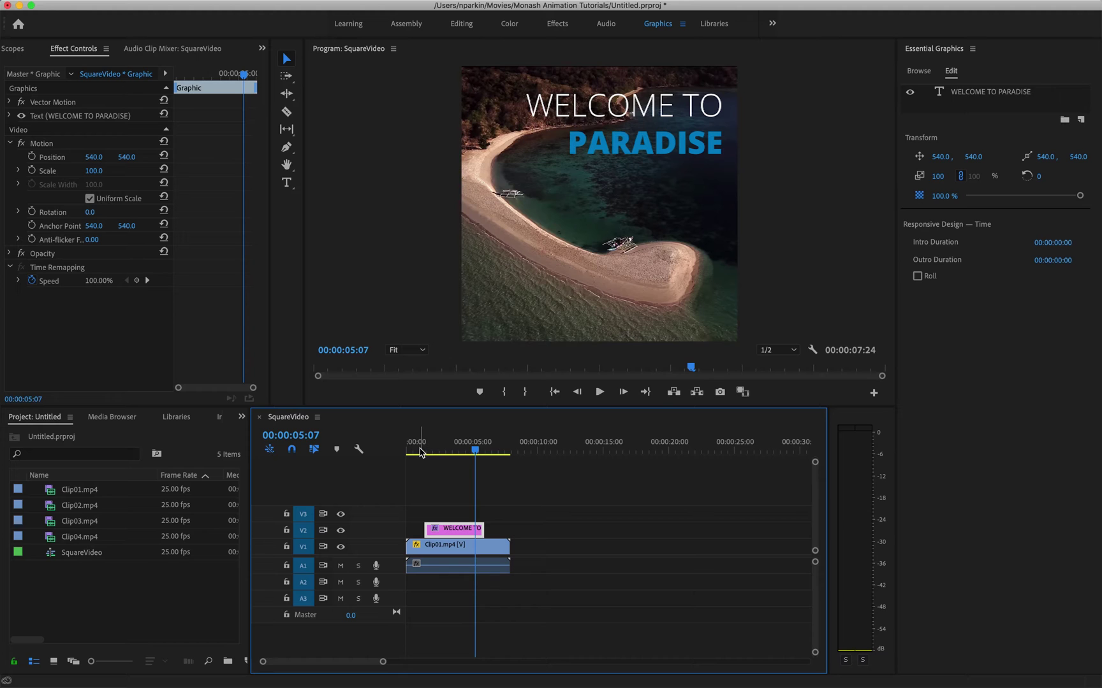
{"action": "left_click", "coordinate": [421, 452]}
{"action": "key", "text": "space"}
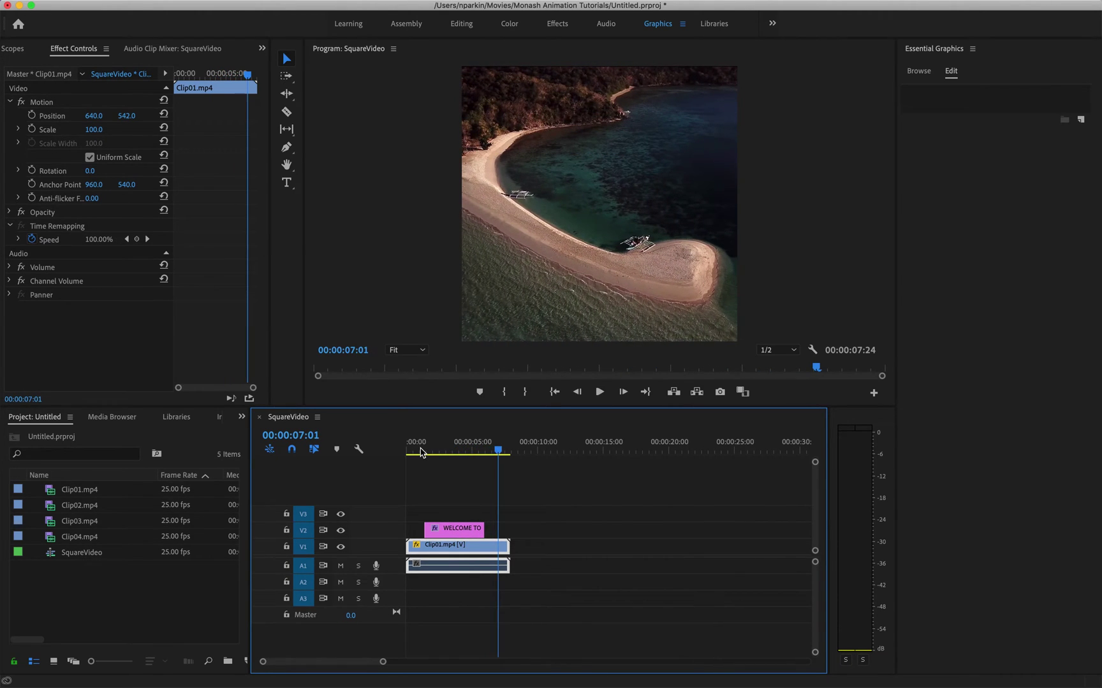
{"action": "left_click", "coordinate": [479, 450]}
{"action": "left_click_drag", "start_coordinate": [479, 450], "coordinate": [439, 450]}
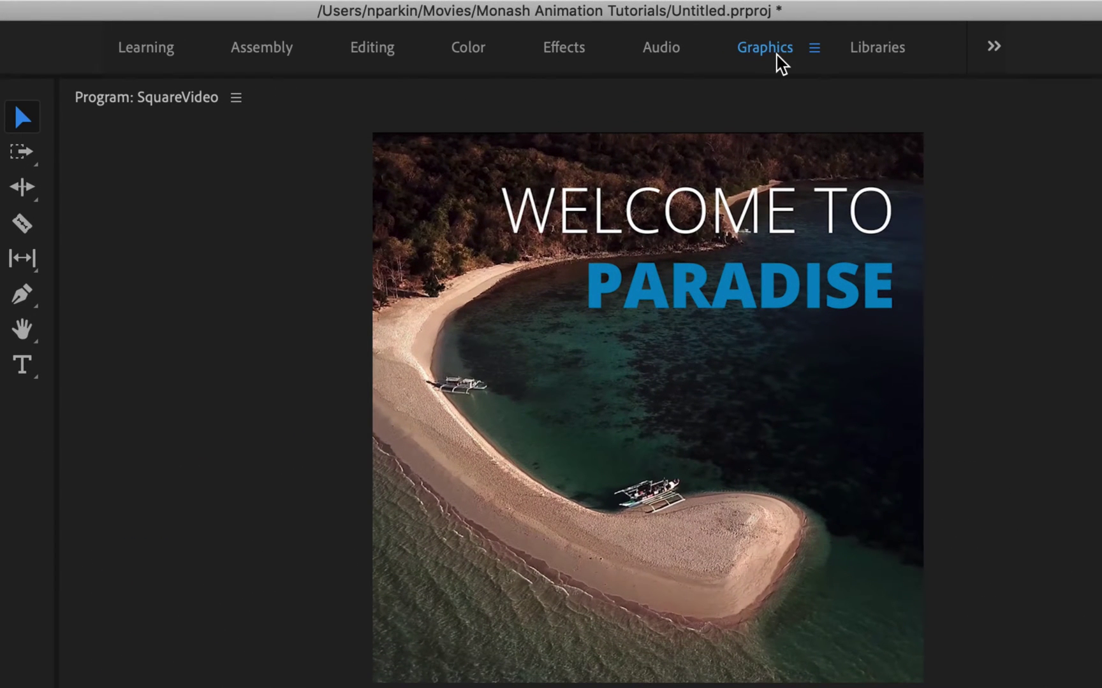
Search the effects for 'CROSS DIS' and apply Cross Dissolve to both ends of the V2 title clip.
{"action": "left_click", "coordinate": [561, 58]}
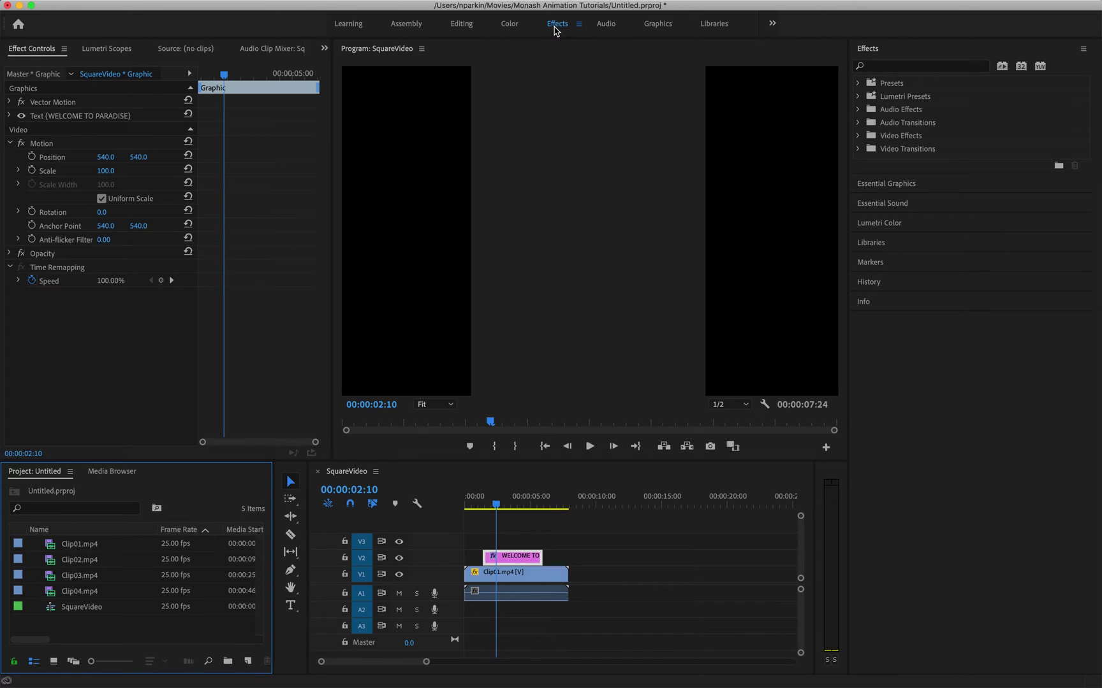
{"action": "left_click", "coordinate": [516, 522]}
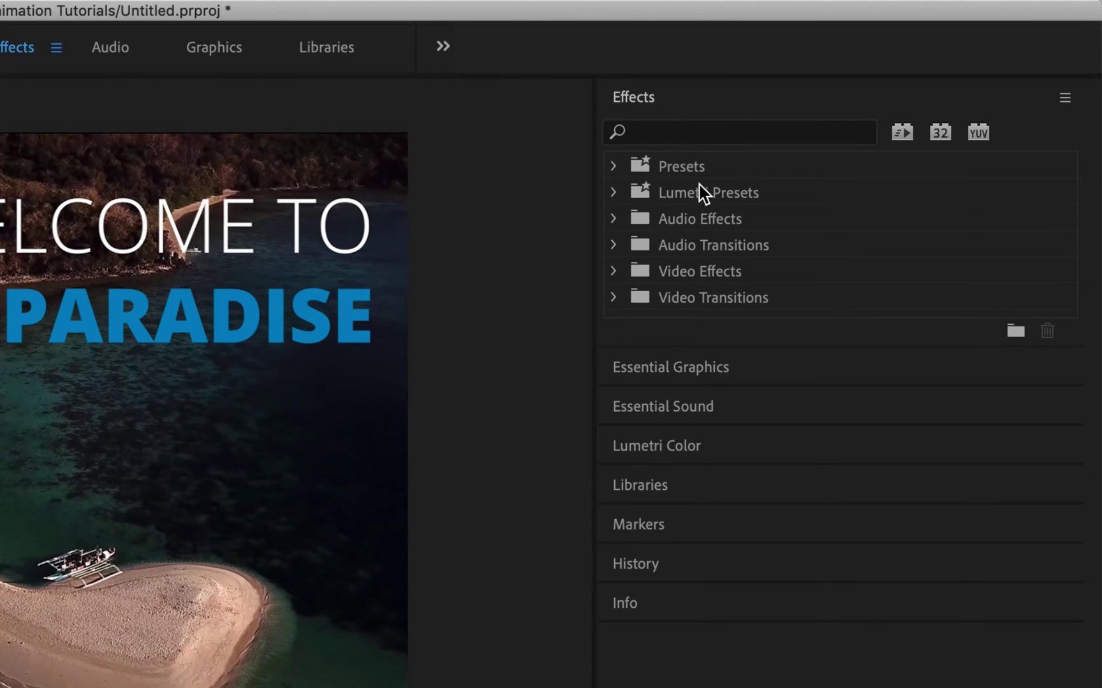
{"action": "left_click", "coordinate": [690, 144]}
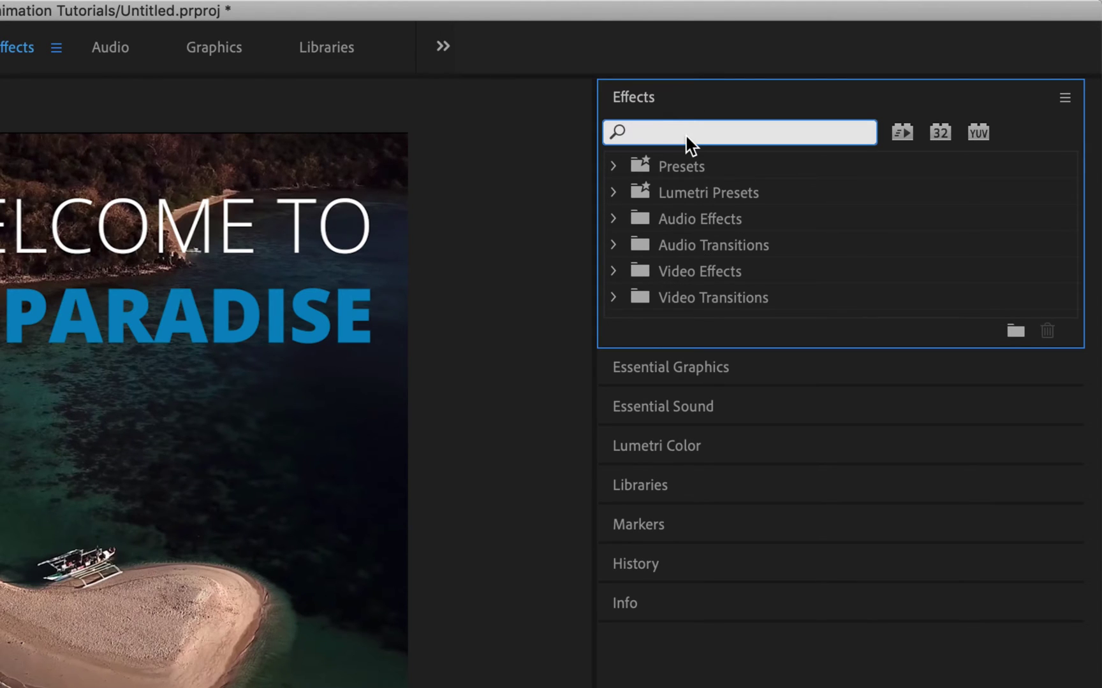
{"action": "type", "text": "CROSS DIS"}
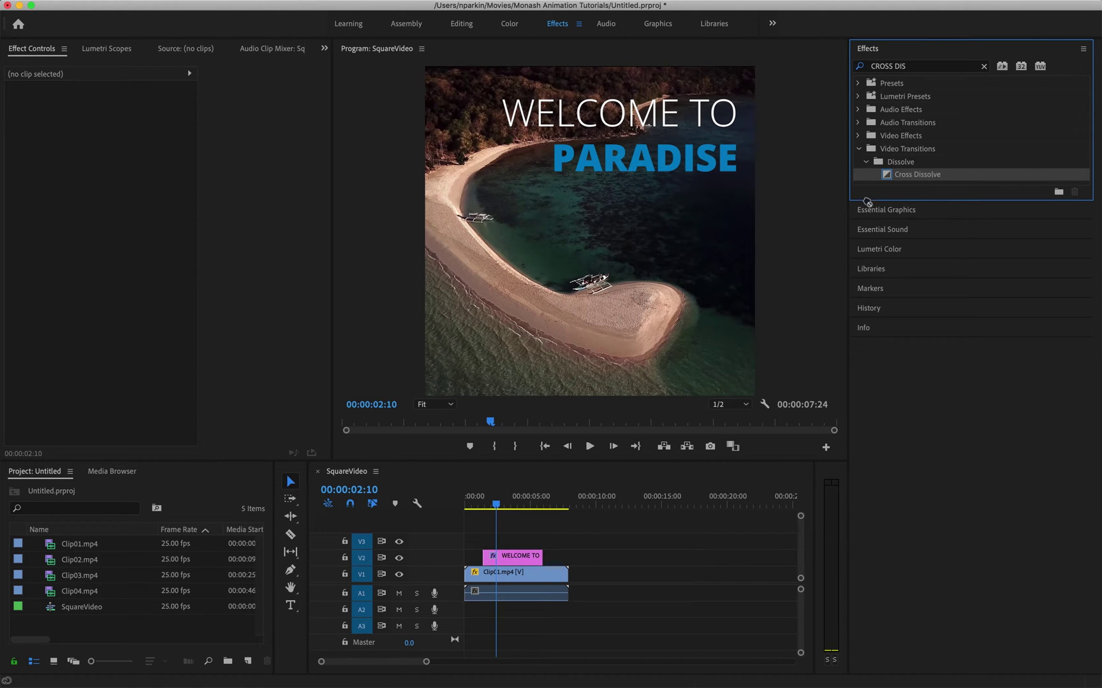
{"action": "left_click_drag", "start_coordinate": [583, 460], "coordinate": [491, 566]}
{"action": "left_click_drag", "start_coordinate": [917, 174], "coordinate": [540, 567]}
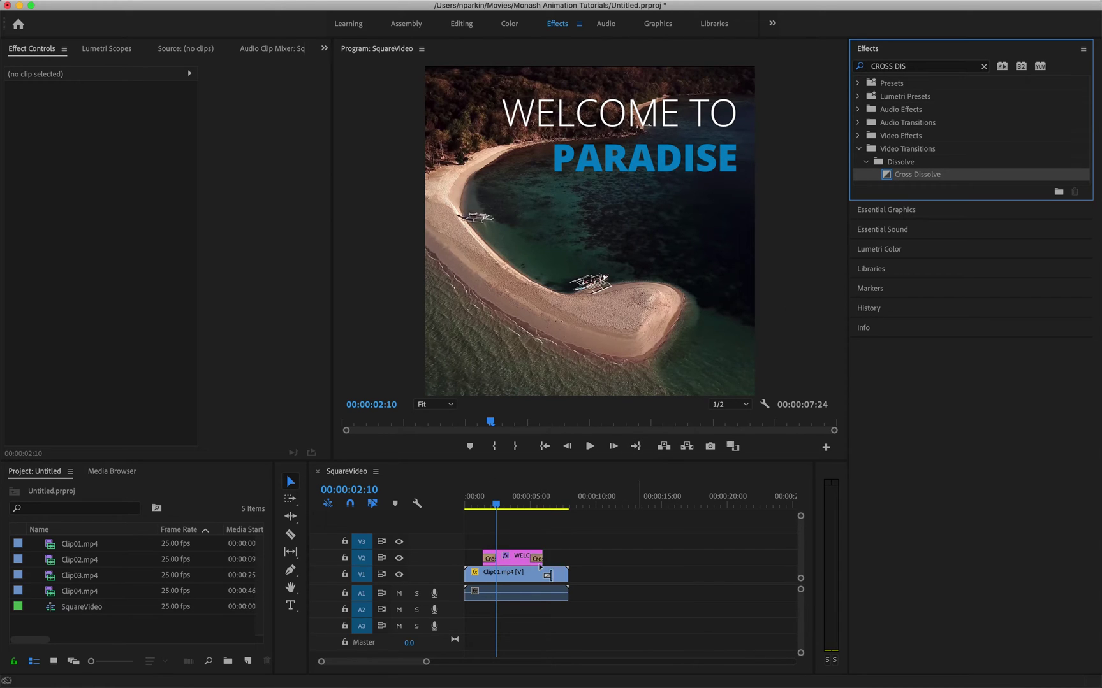
Play the sequence from before the title to preview the fade-in and fade-out.
{"action": "left_click", "coordinate": [482, 506]}
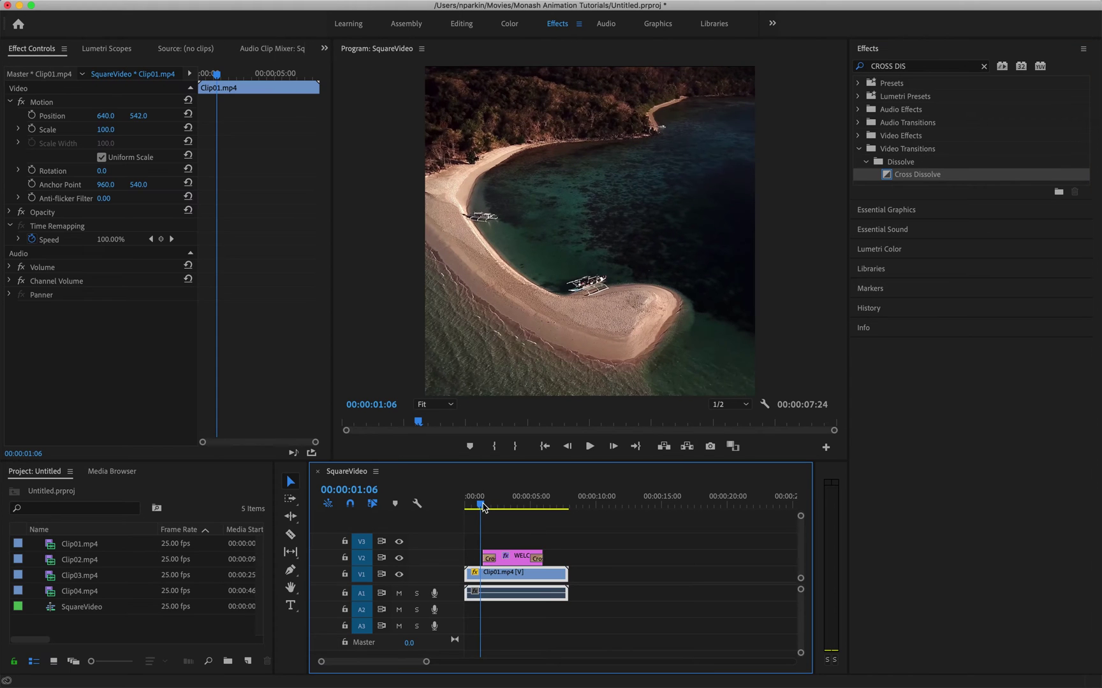
{"action": "key", "text": "space"}
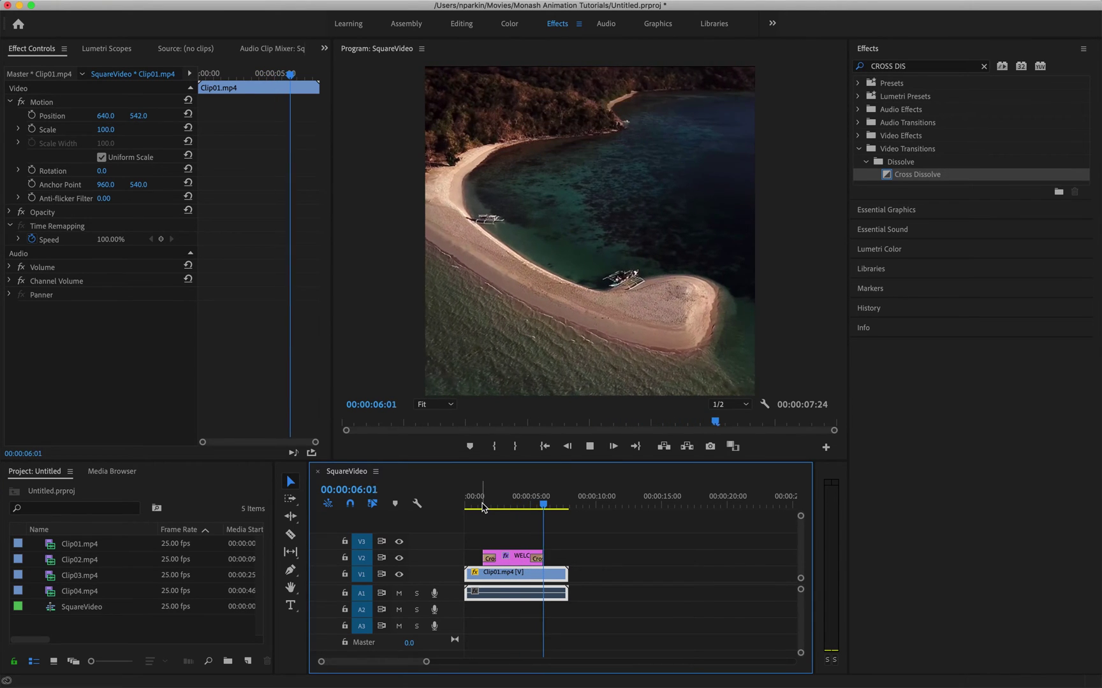
{"action": "left_click", "coordinate": [473, 507]}
{"action": "key", "text": "space"}
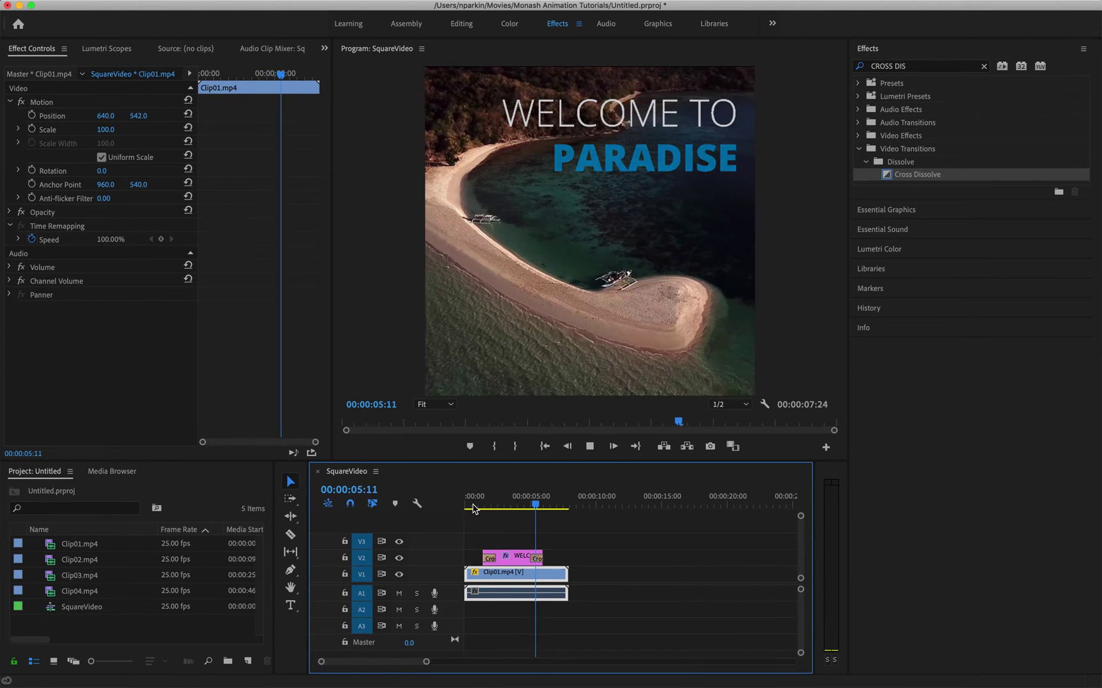
Zoom into the timeline's first six seconds and inspect the opening Cross Dissolve's duration, leaving it unchanged.
{"action": "key", "text": "space"}
{"action": "left_click", "coordinate": [491, 506]}
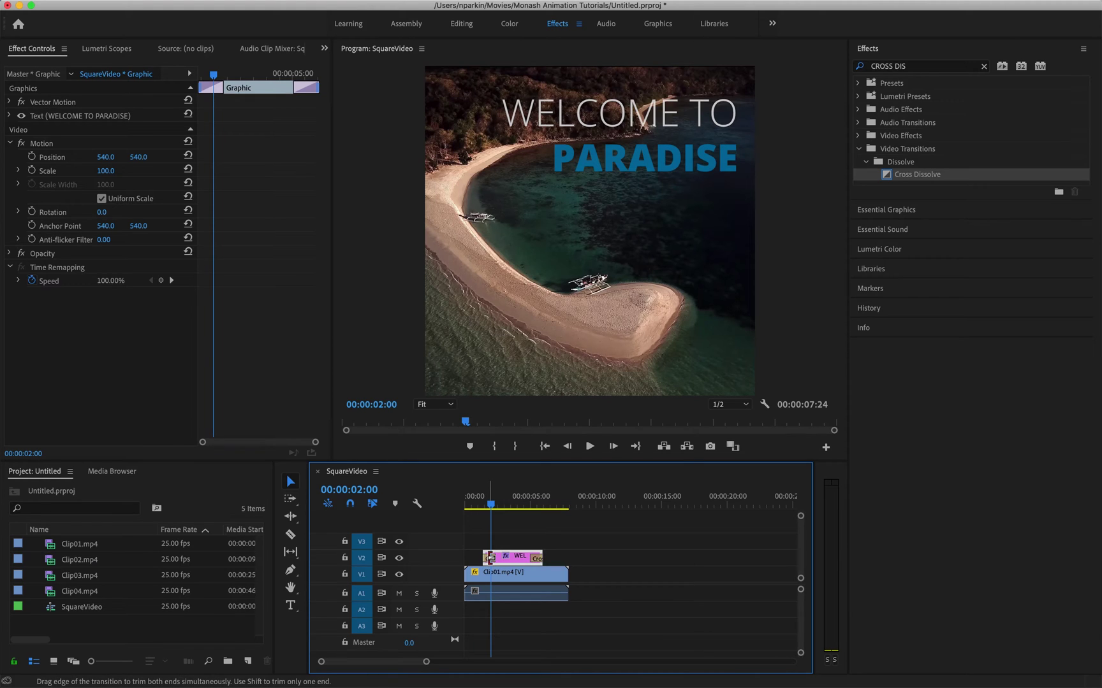
{"action": "key", "text": "equal"}
{"action": "key", "text": "equal"}
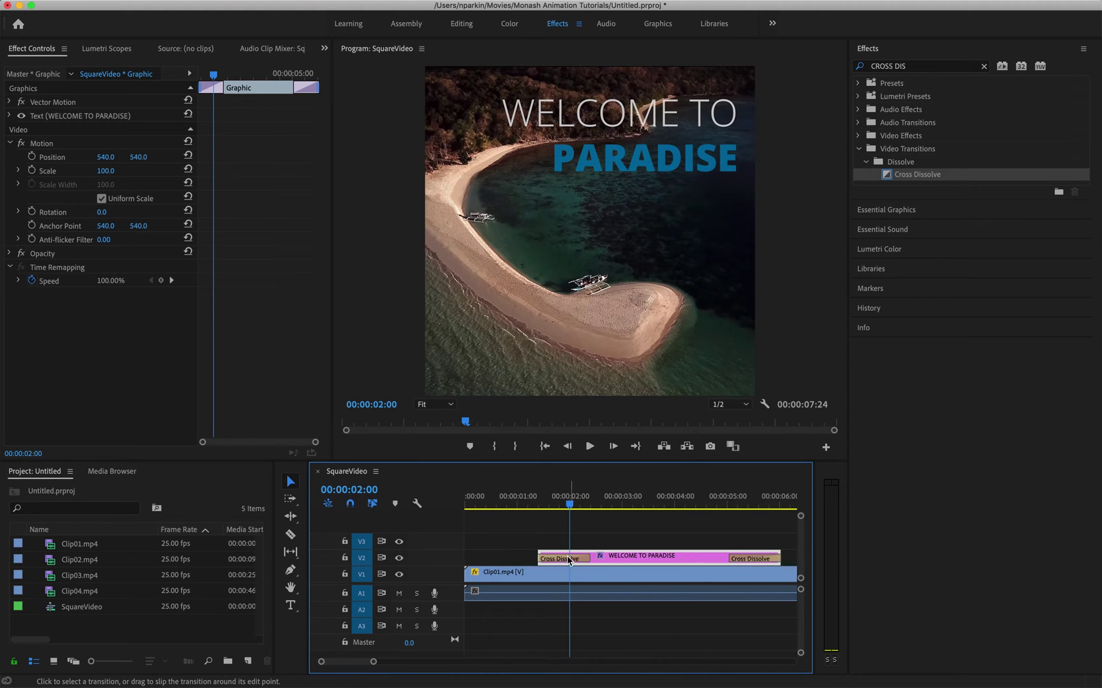
{"action": "left_click", "coordinate": [564, 563]}
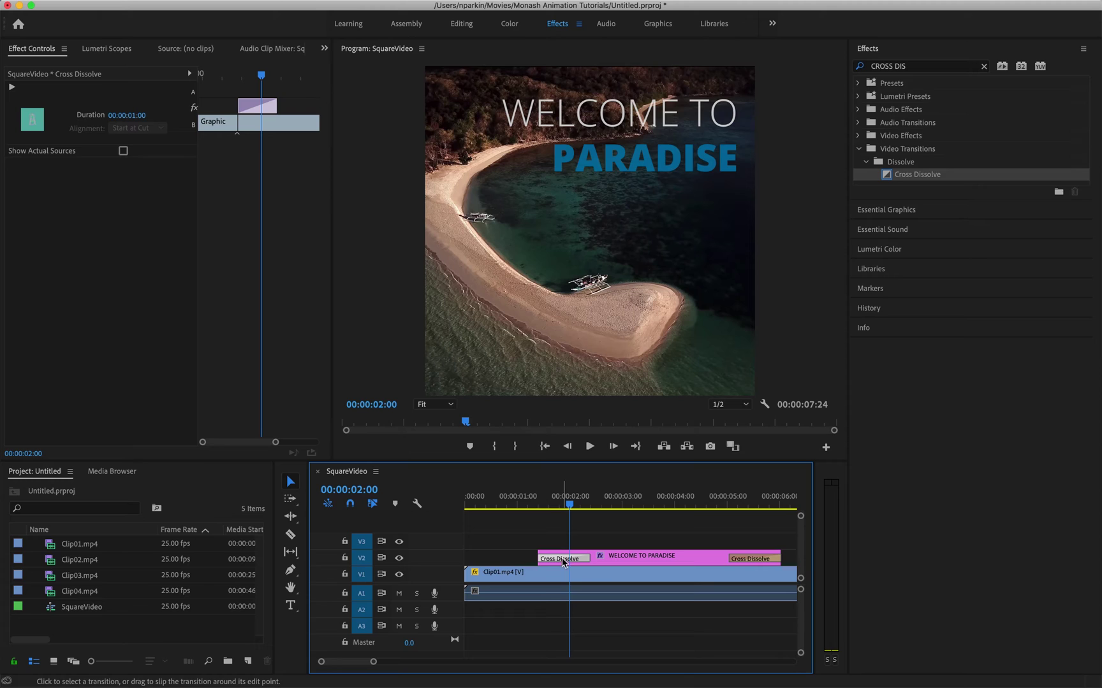
{"action": "double_click", "coordinate": [559, 560]}
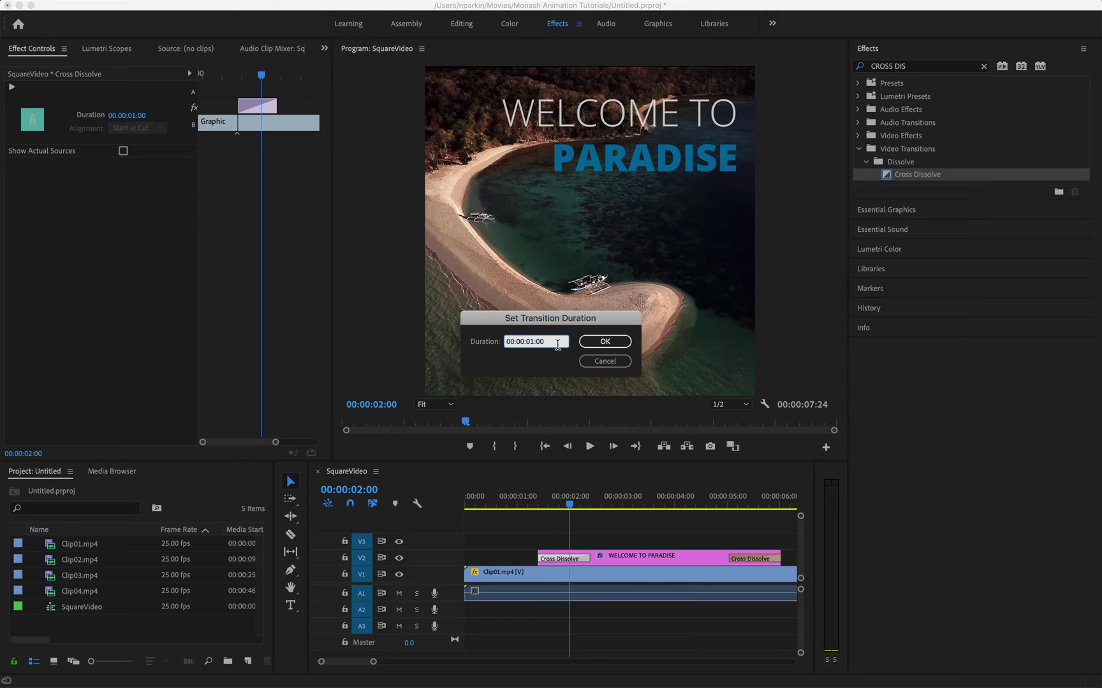
{"action": "left_click", "coordinate": [605, 361]}
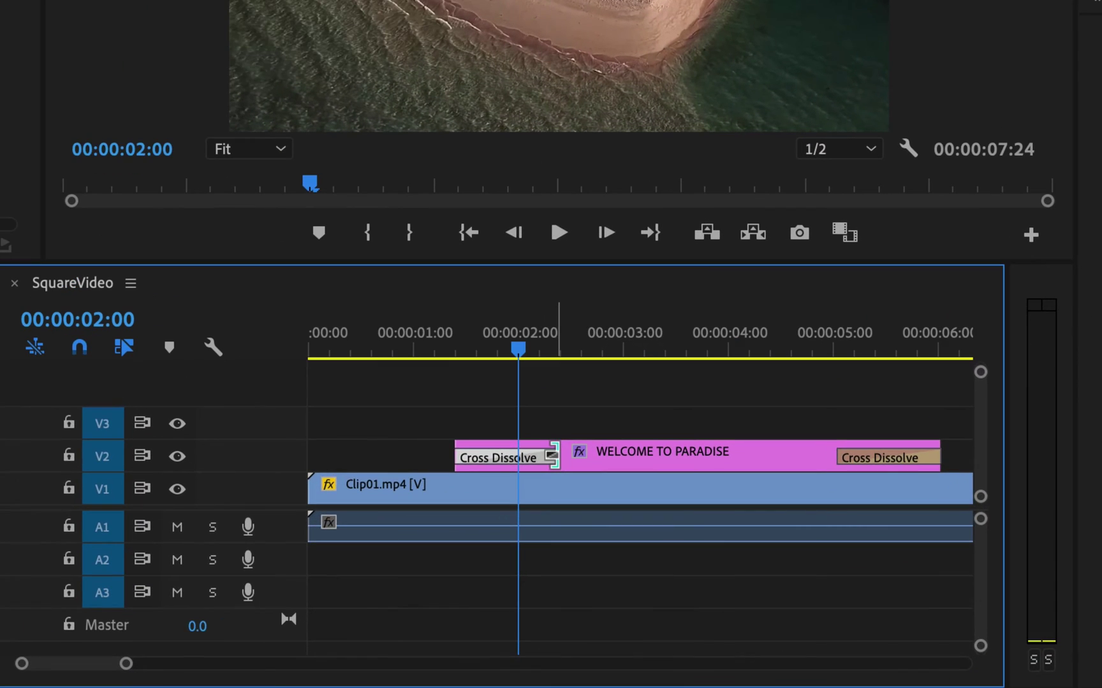
Drag the opening Cross Dissolve's edge shorter, replay the quicker fade-in from 00:00:01:02, and zoom back out.
{"action": "left_click_drag", "start_coordinate": [552, 457], "coordinate": [498, 458]}
{"action": "left_click", "coordinate": [423, 357]}
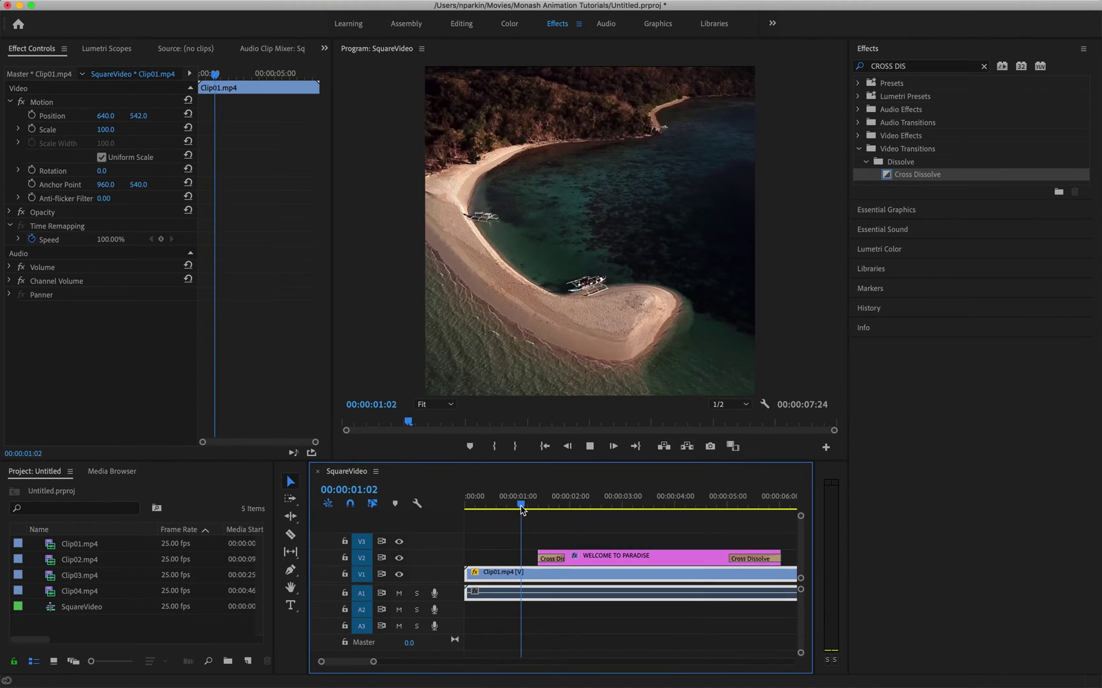
{"action": "key", "text": "space"}
{"action": "left_click", "coordinate": [522, 510]}
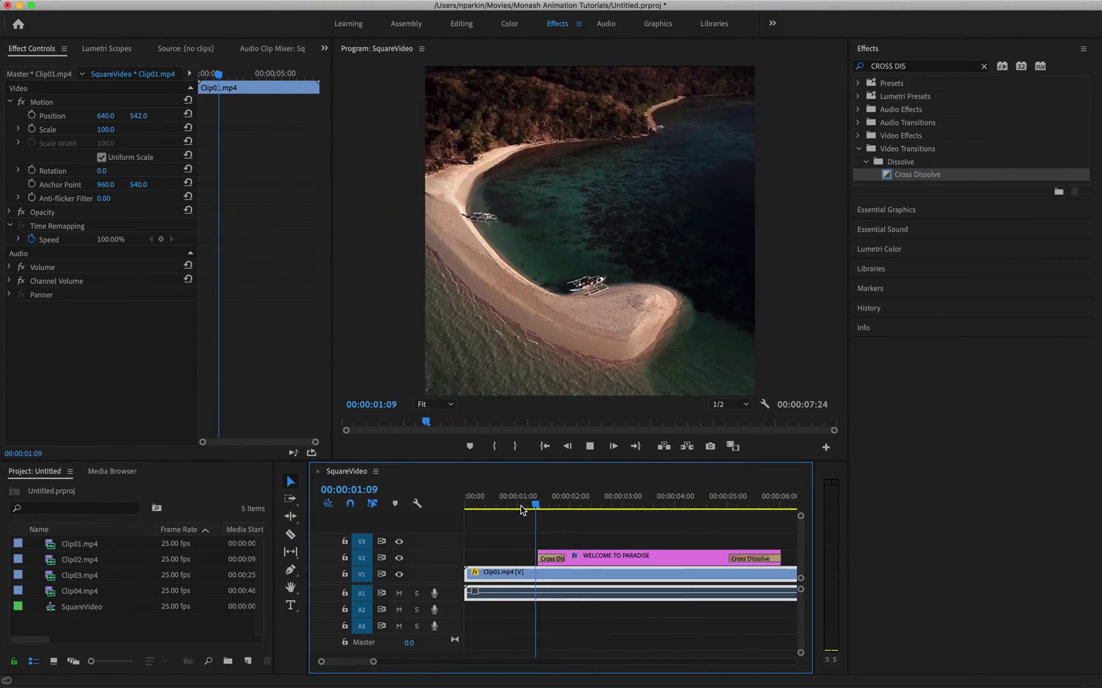
{"action": "key", "text": "space"}
{"action": "key", "text": "d"}
{"action": "key", "text": "minus"}
{"action": "key", "text": "minus"}
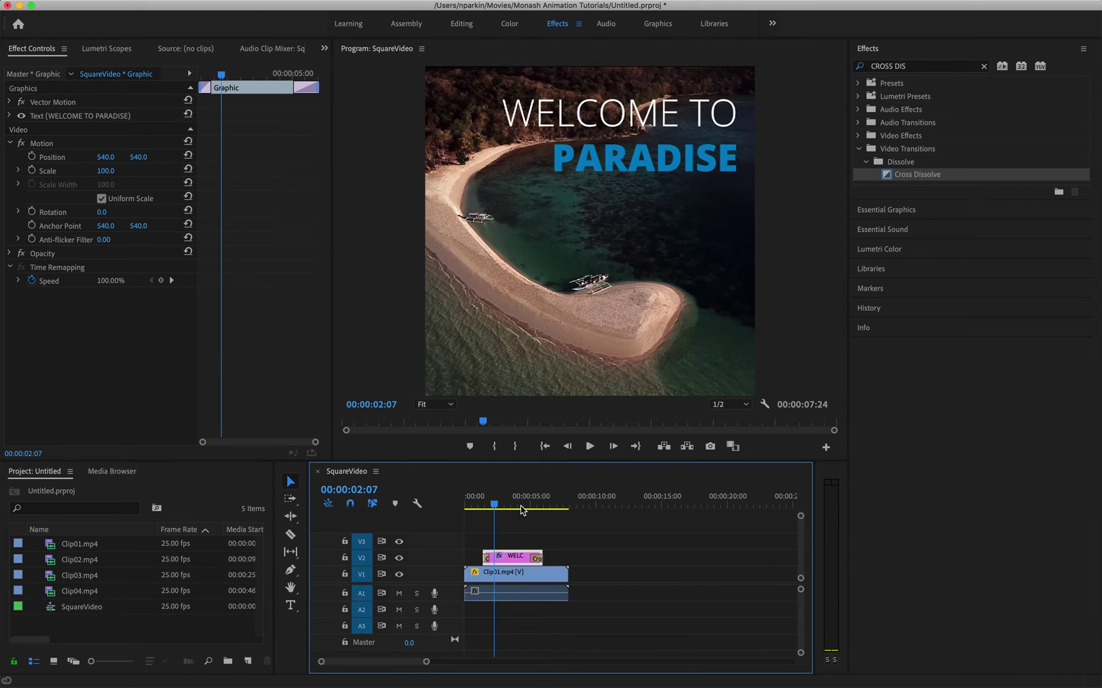
{"action": "key", "text": "space"}
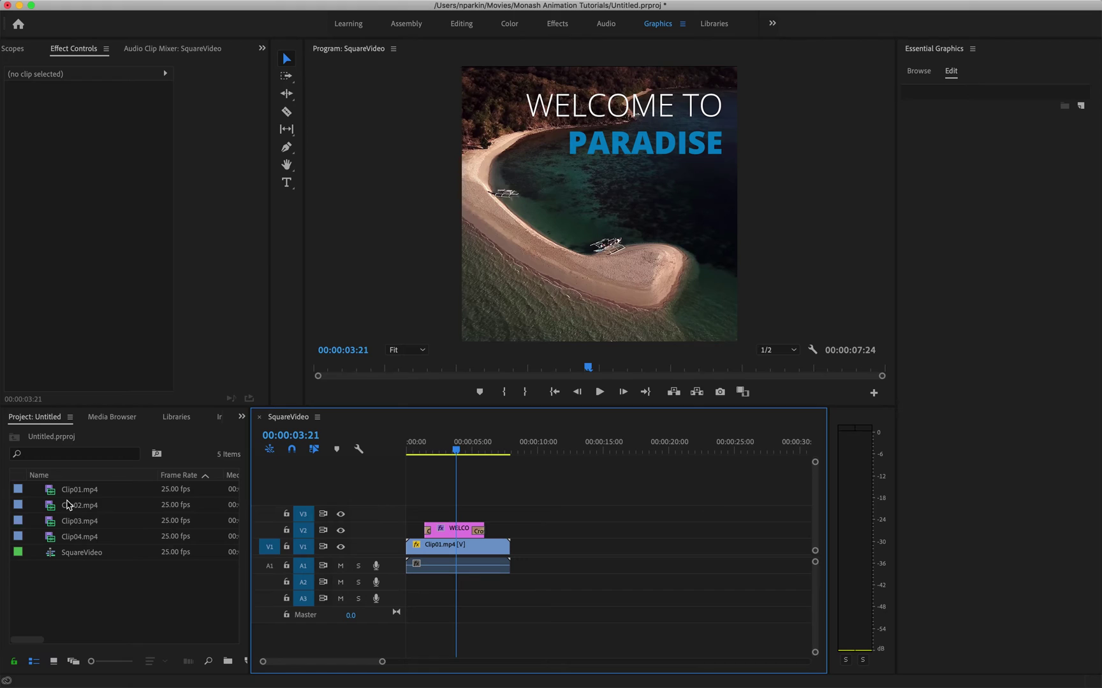
Place Clip02 on V1 after Clip01 and scrub to 00:00:11:10 within it.
{"action": "left_click_drag", "start_coordinate": [69, 506], "coordinate": [536, 555]}
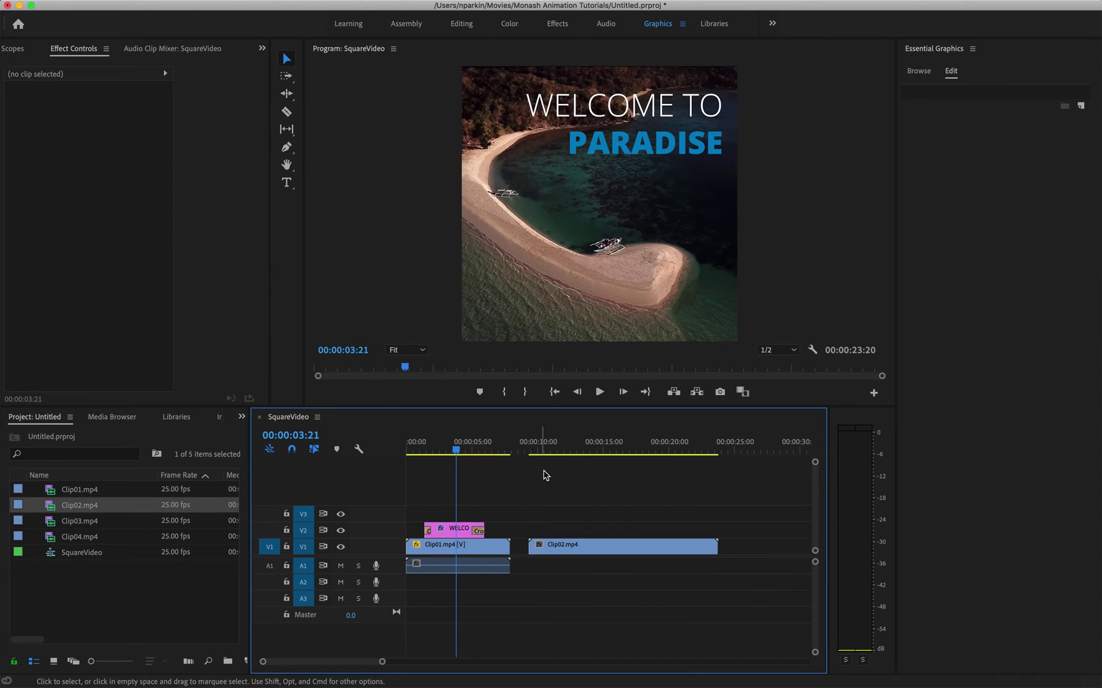
{"action": "left_click", "coordinate": [541, 451]}
{"action": "left_click_drag", "start_coordinate": [552, 453], "coordinate": [557, 450]}
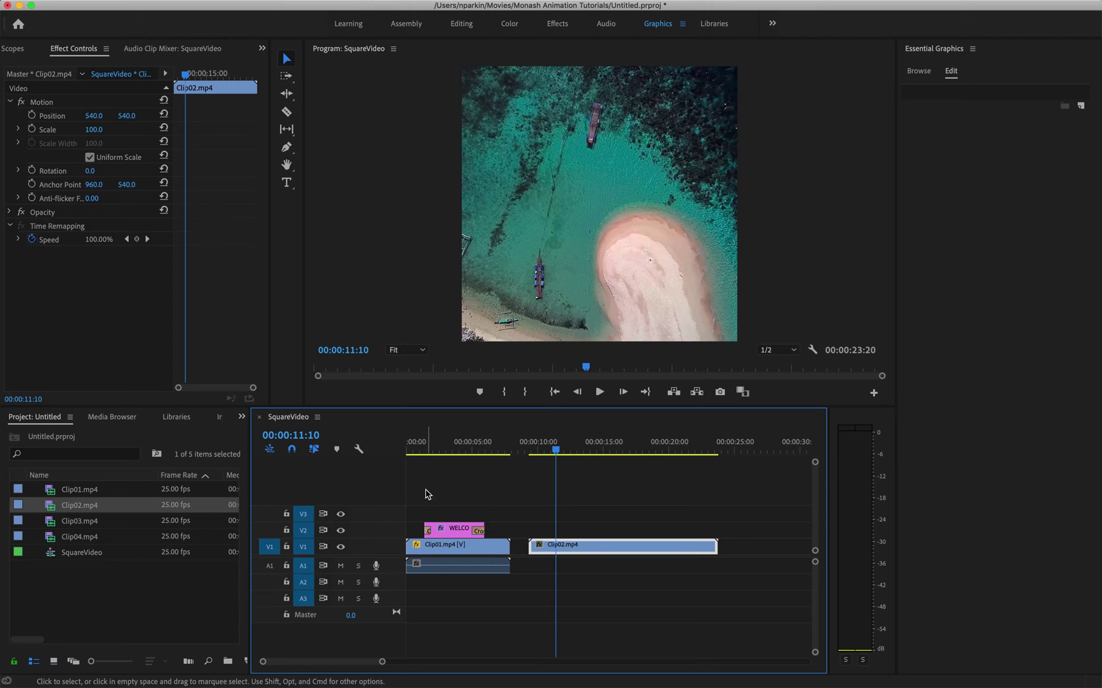
Add a text layer reading 'Text01' near the top of the frame.
{"action": "left_click", "coordinate": [287, 183]}
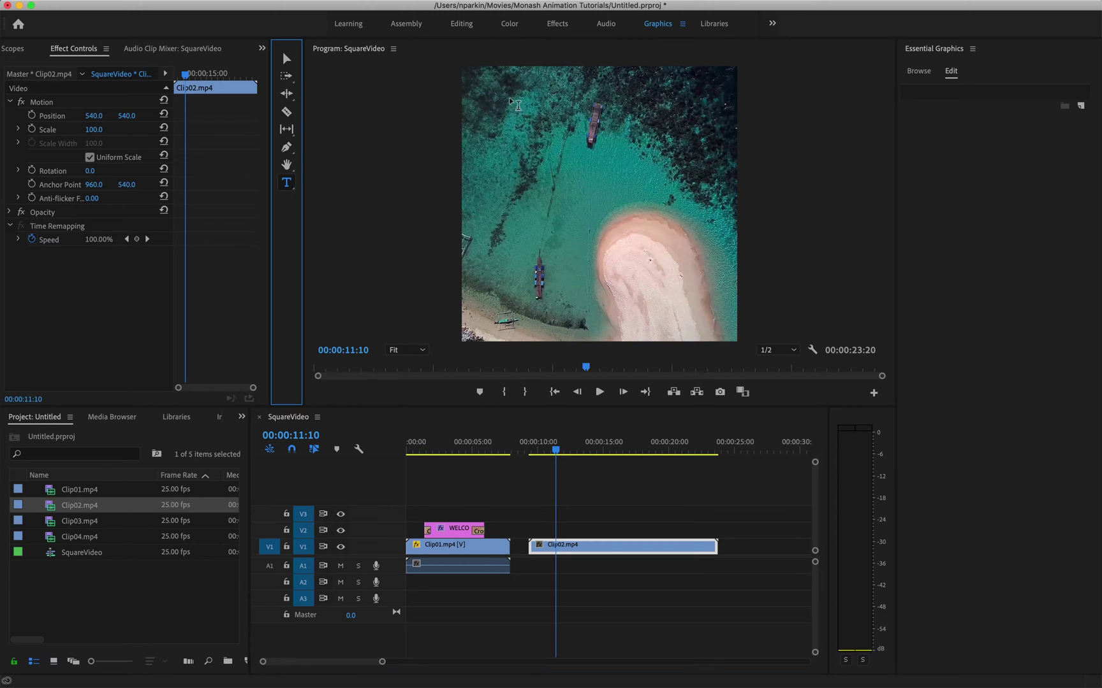
{"action": "left_click", "coordinate": [511, 116]}
{"action": "type", "text": "Te"}
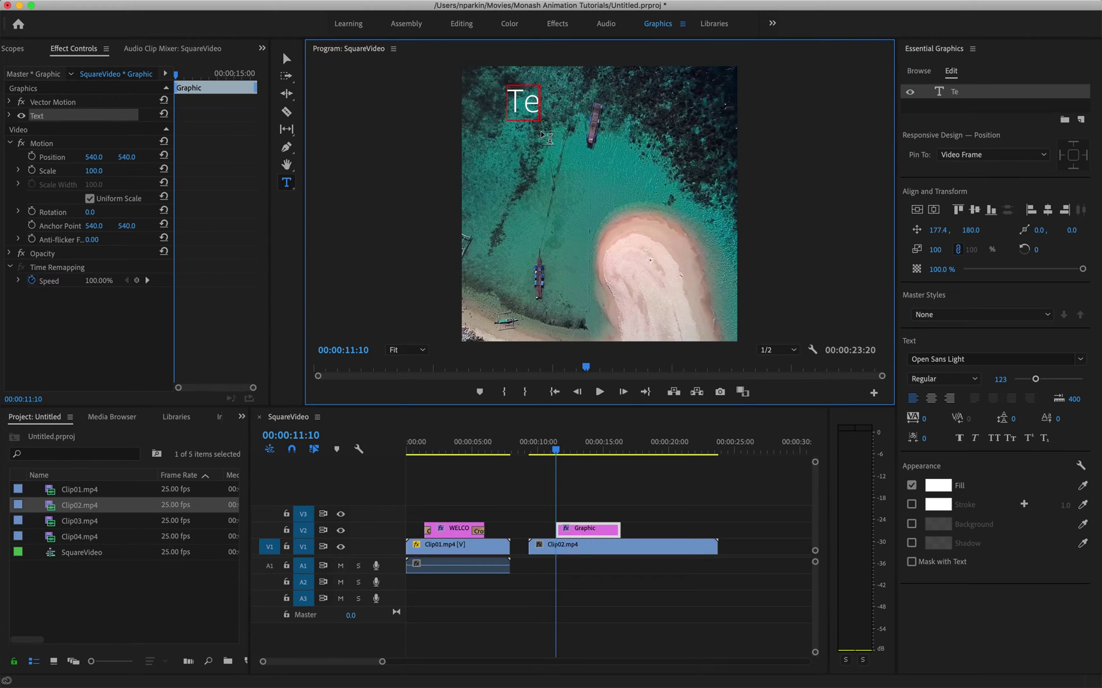
{"action": "type", "text": "xt01"}
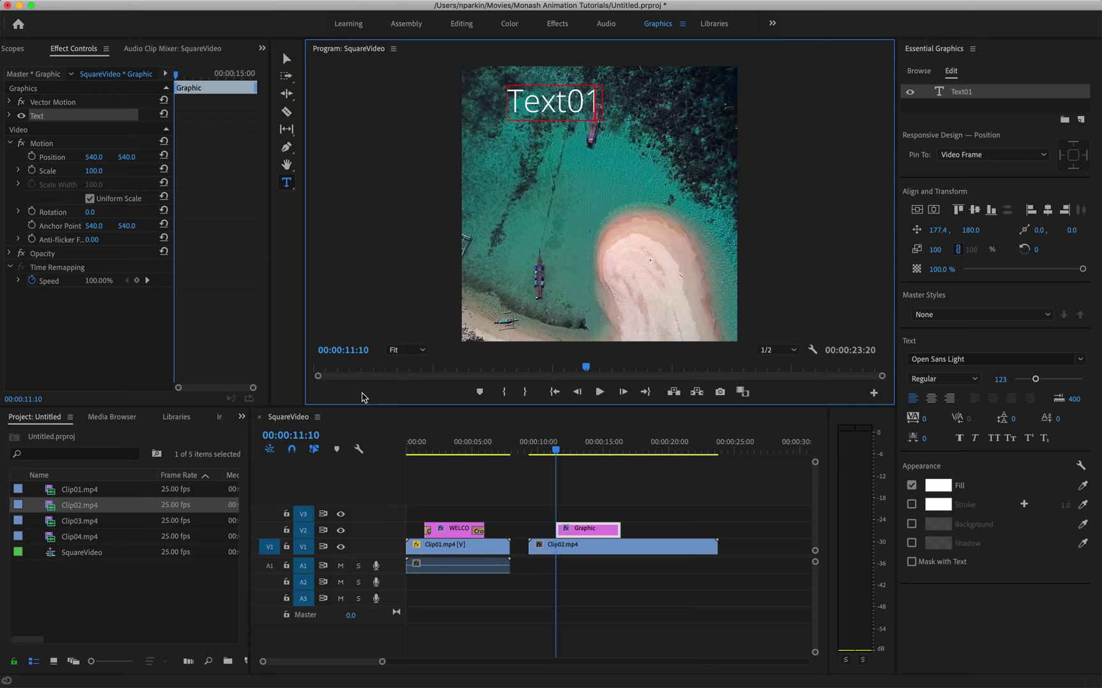
{"action": "left_click", "coordinate": [286, 59]}
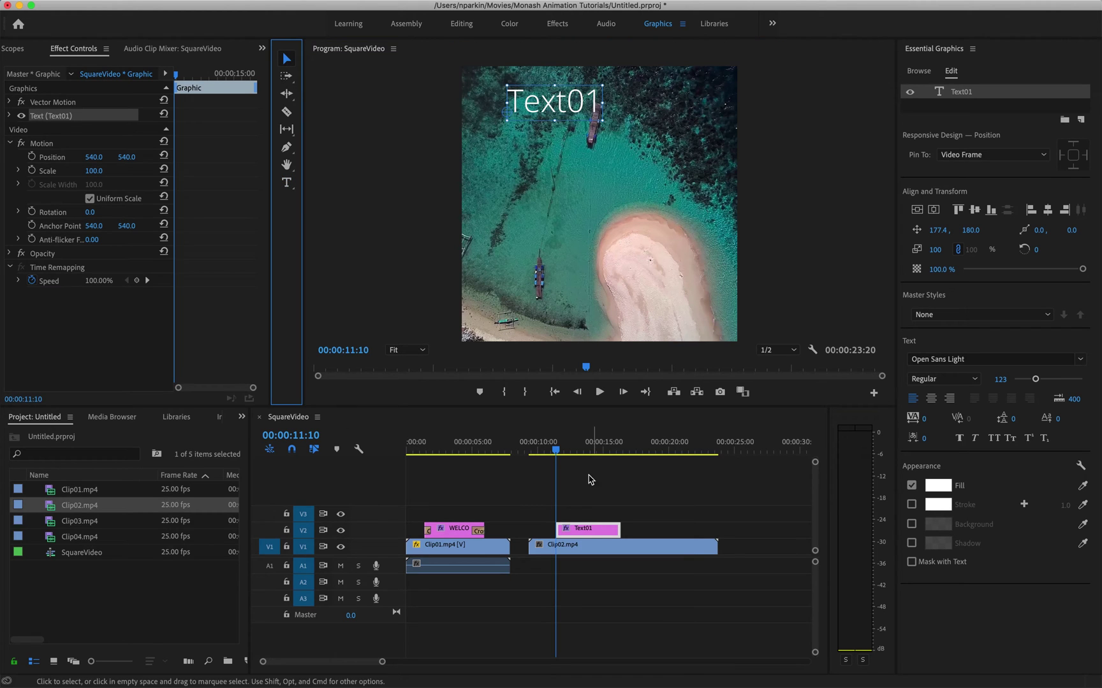
{"action": "left_click", "coordinate": [585, 498]}
{"action": "left_click", "coordinate": [579, 531]}
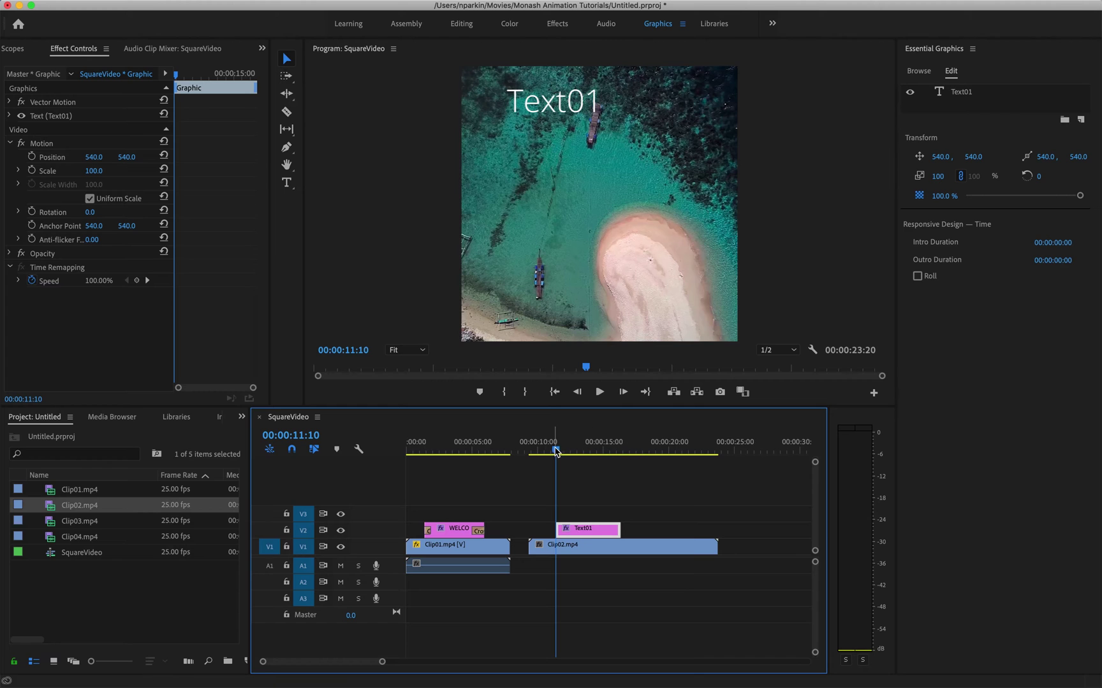
Further into Clip02, add a second text layer reading 'Text02' at the frame's mid-left.
{"action": "left_click_drag", "start_coordinate": [556, 451], "coordinate": [651, 454]}
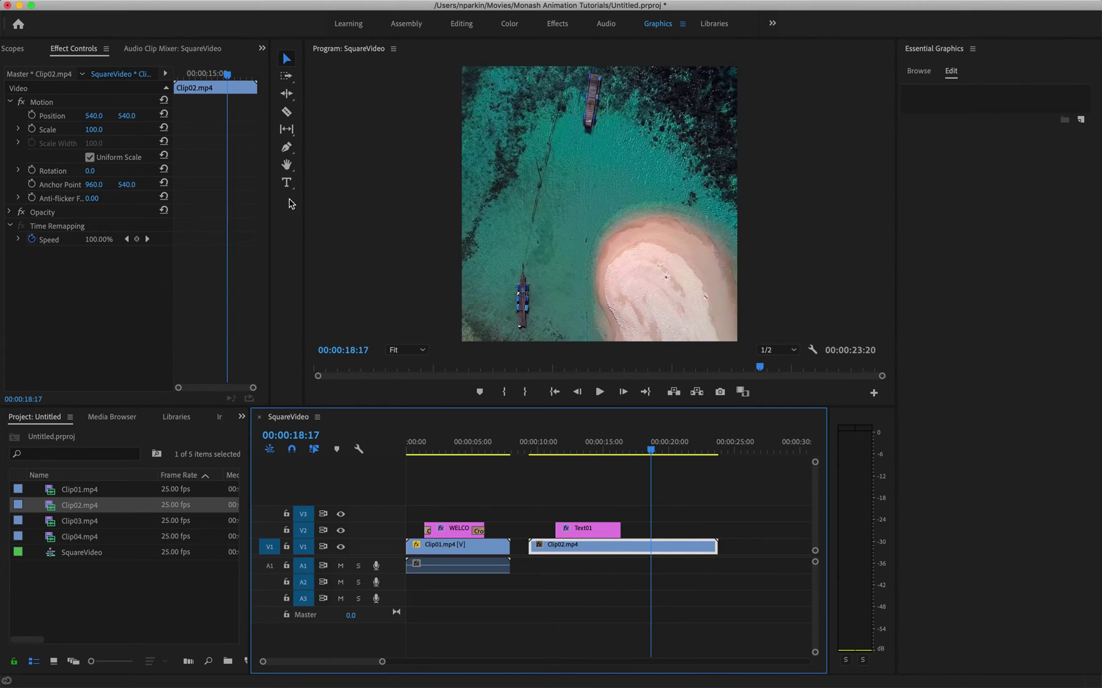
{"action": "left_click", "coordinate": [288, 183]}
{"action": "left_click", "coordinate": [499, 181]}
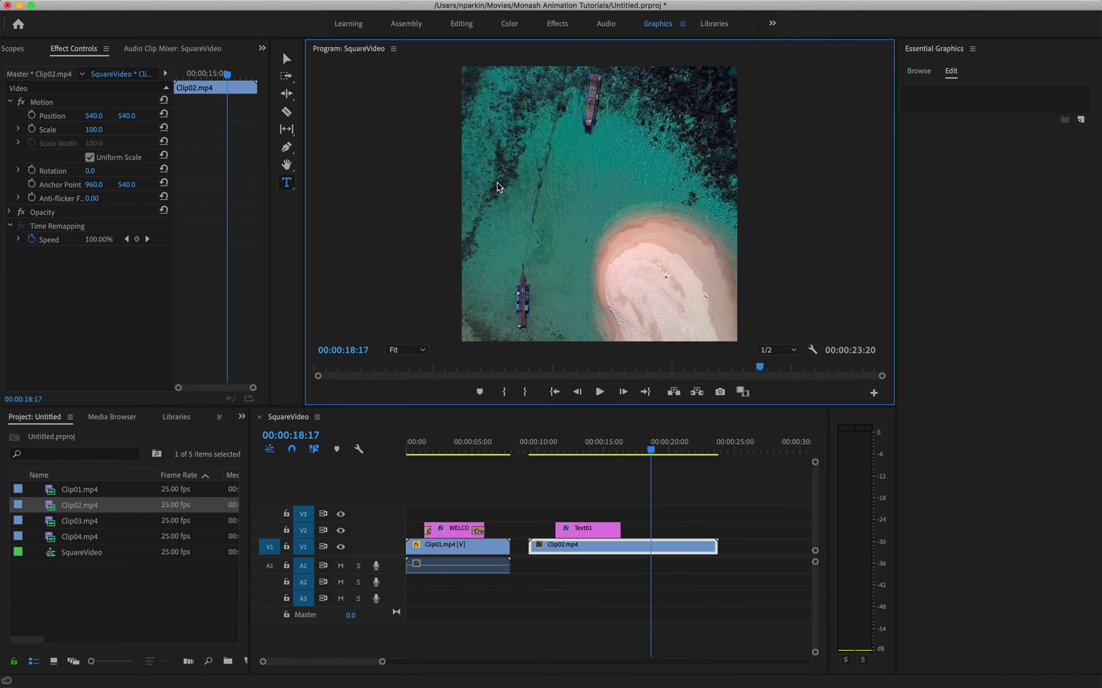
{"action": "type", "text": "Text02"}
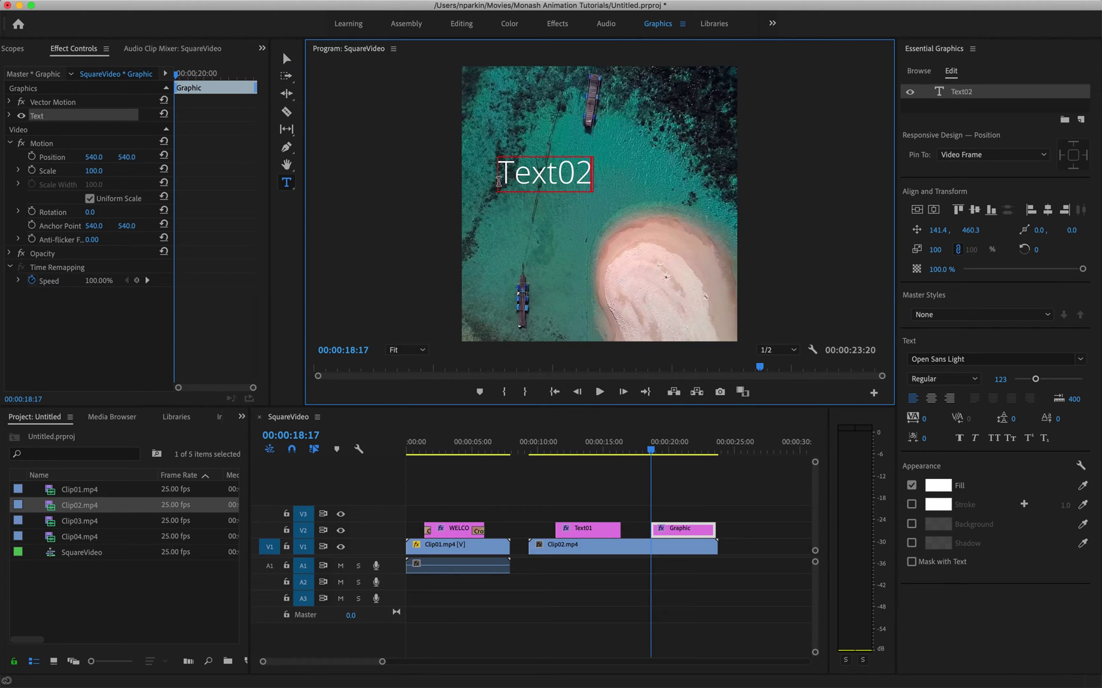
{"action": "key", "text": "Return"}
{"action": "key", "text": "BackSpace"}
{"action": "left_click", "coordinate": [286, 58]}
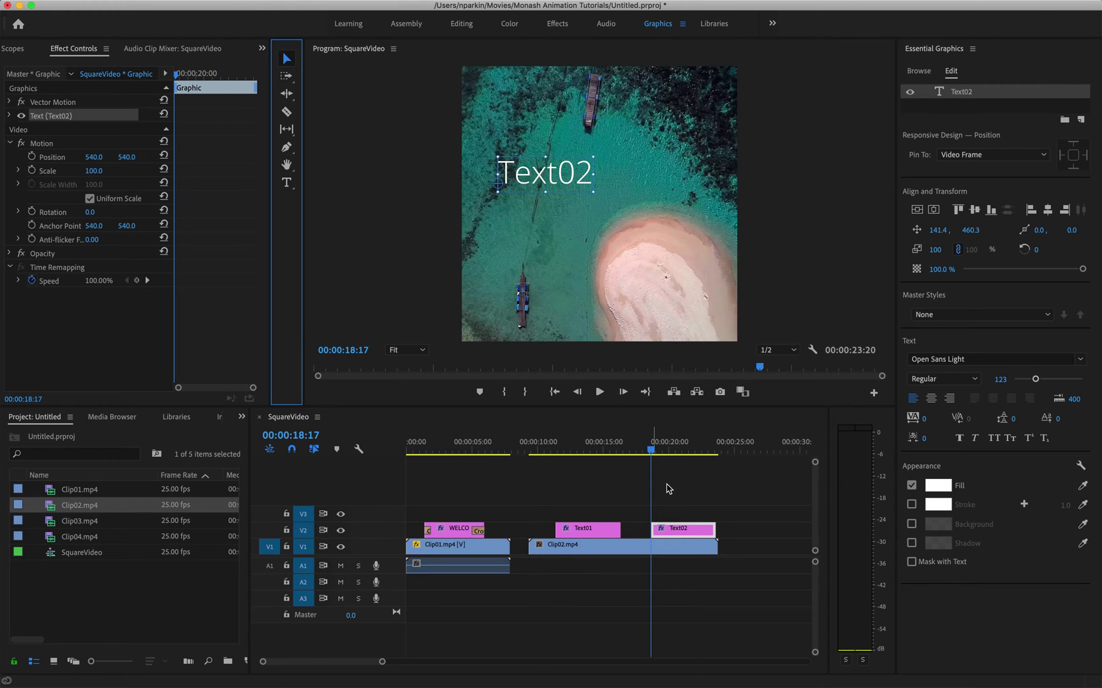
{"action": "left_click", "coordinate": [670, 497]}
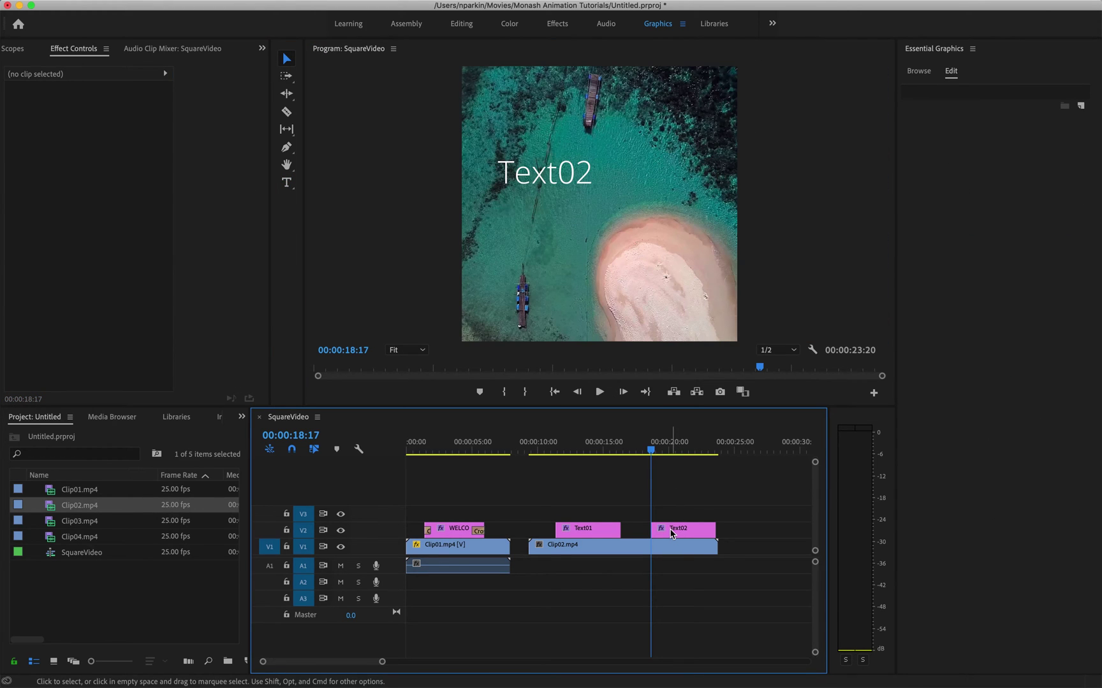
Move the Text02 clip up to V3 and slide it earlier to line up with Text01.
{"action": "left_click_drag", "start_coordinate": [670, 534], "coordinate": [671, 518]}
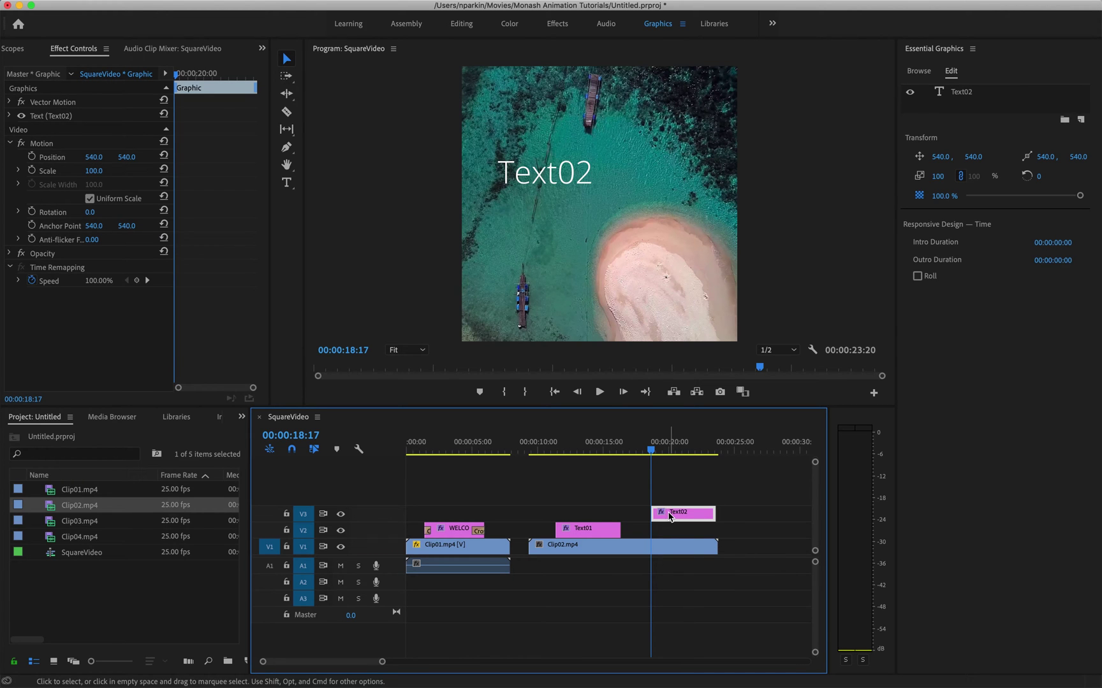
{"action": "left_click_drag", "start_coordinate": [676, 518], "coordinate": [580, 515]}
{"action": "left_click", "coordinate": [578, 448]}
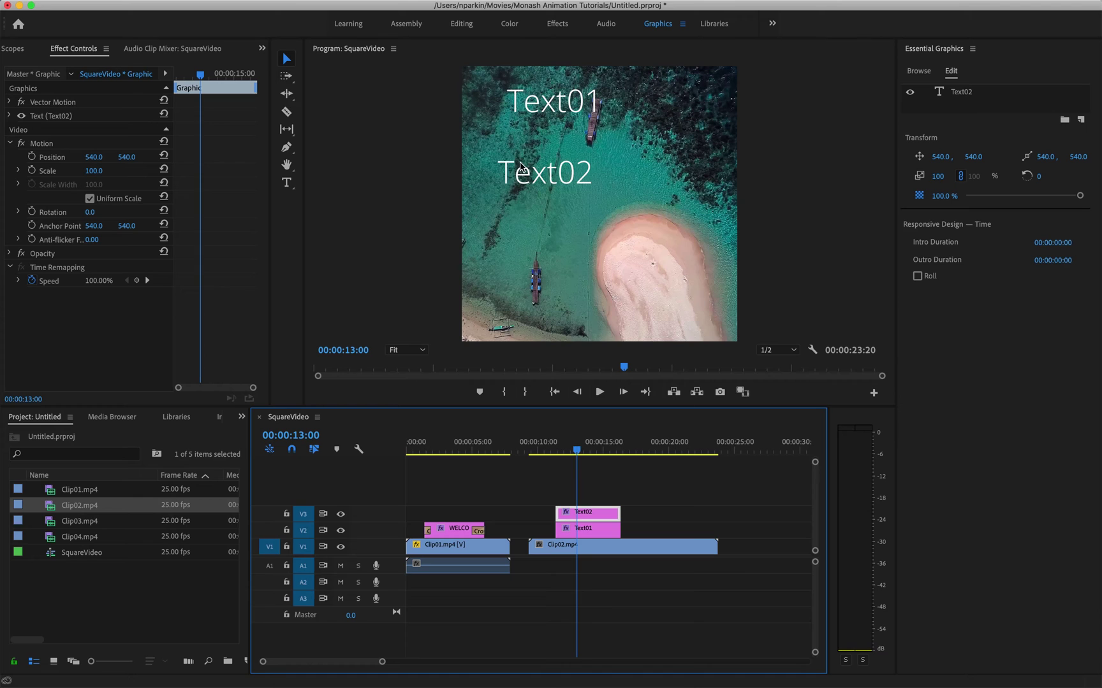
Drag the Text01 title down and left to 123.4, 287.9, just above Text02.
{"action": "left_click", "coordinate": [537, 102]}
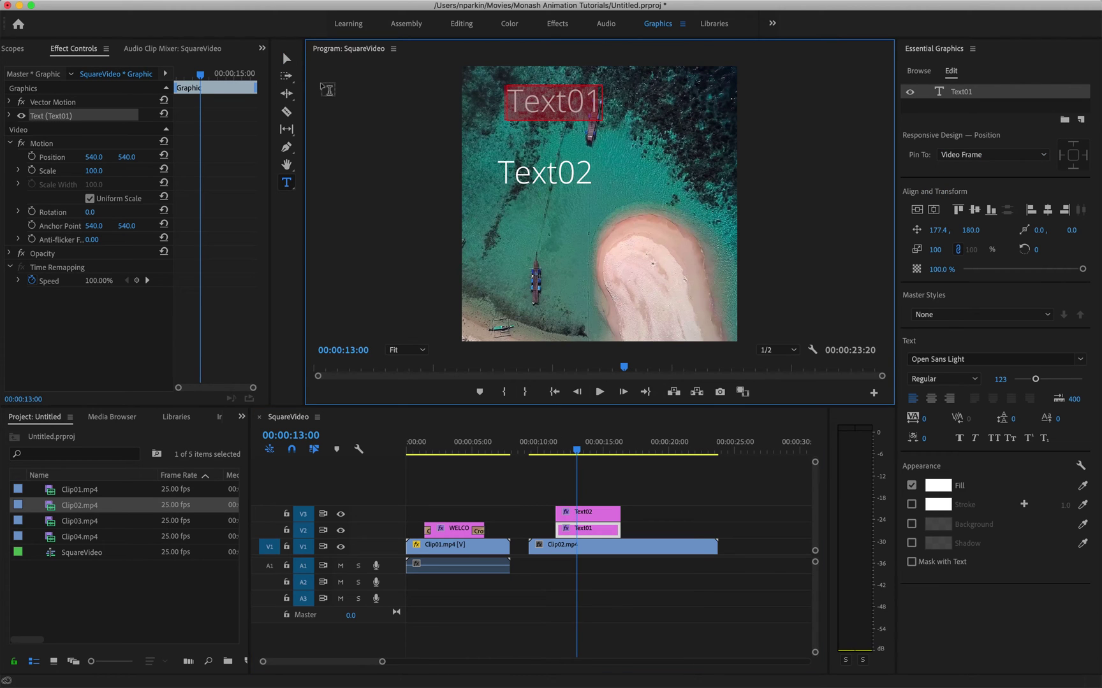
{"action": "left_click", "coordinate": [287, 59]}
{"action": "left_click_drag", "start_coordinate": [535, 106], "coordinate": [522, 136]}
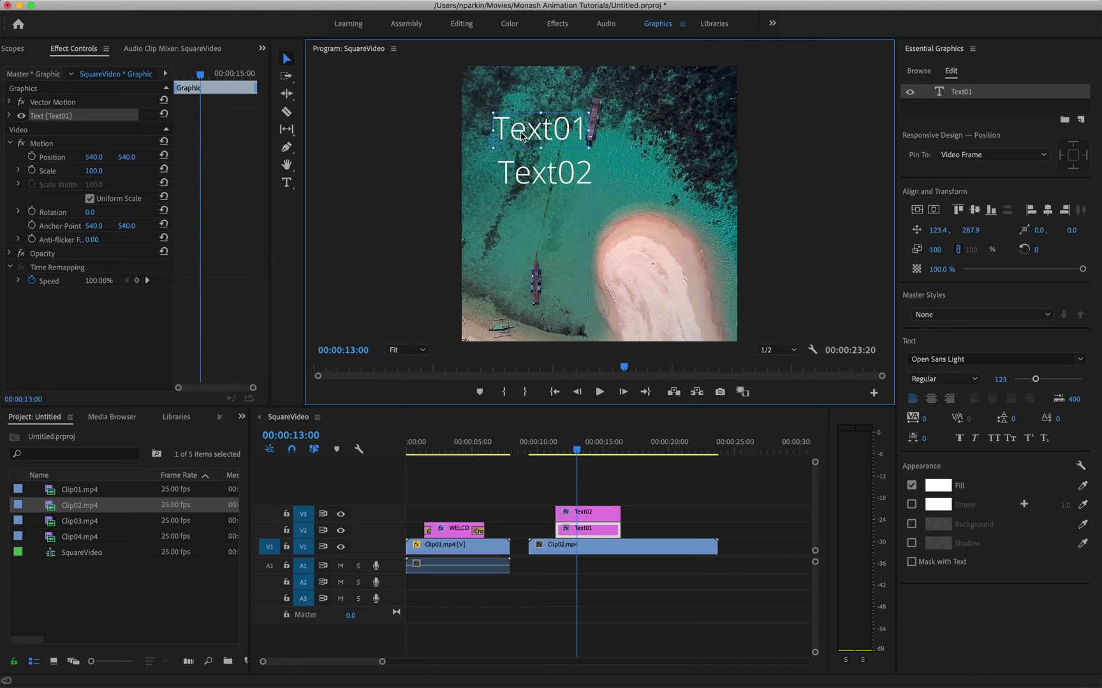
Change the Text01 title's wording to 'Welcome to'.
{"action": "double_click", "coordinate": [521, 135]}
{"action": "type", "text": "Welcome to"}
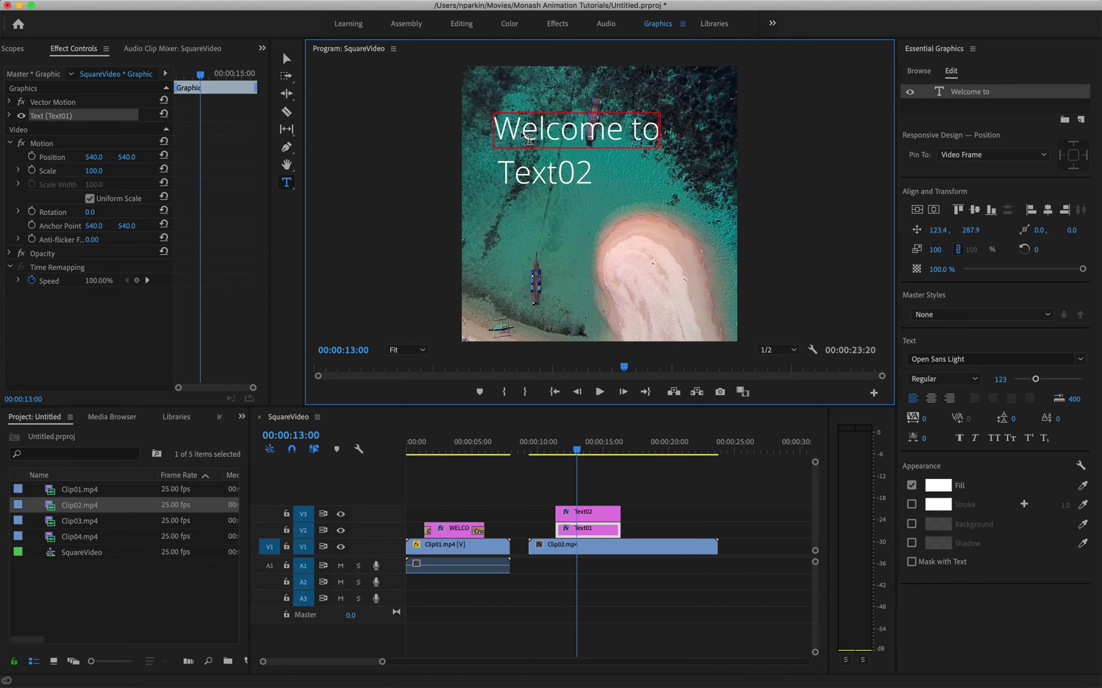
{"action": "left_click", "coordinate": [286, 59]}
Replace the Text02 title's wording with 'Paradise'.
{"action": "left_click", "coordinate": [594, 517]}
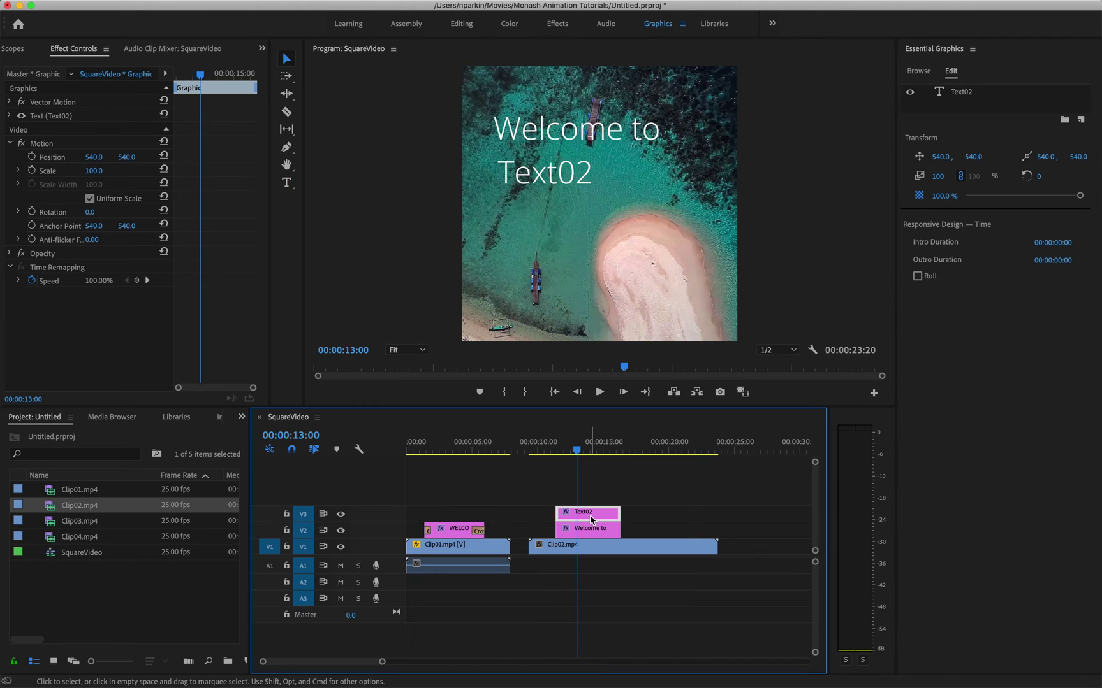
{"action": "left_click", "coordinate": [549, 177]}
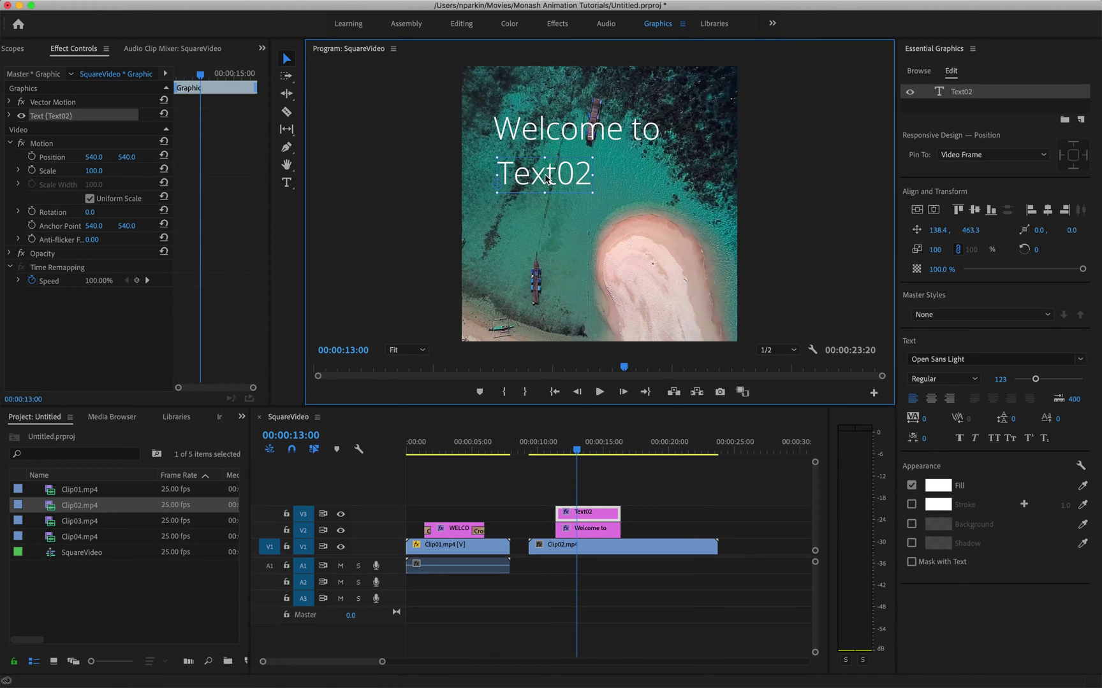
{"action": "left_click", "coordinate": [287, 184]}
{"action": "double_click", "coordinate": [563, 171]}
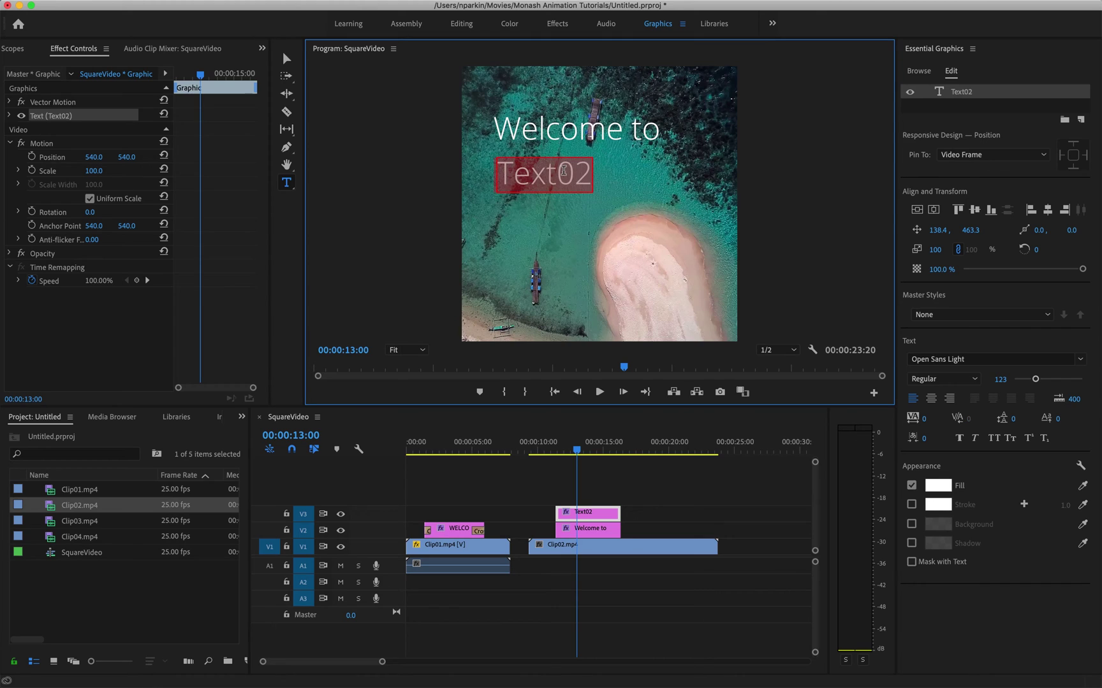
{"action": "type", "text": "Paradise"}
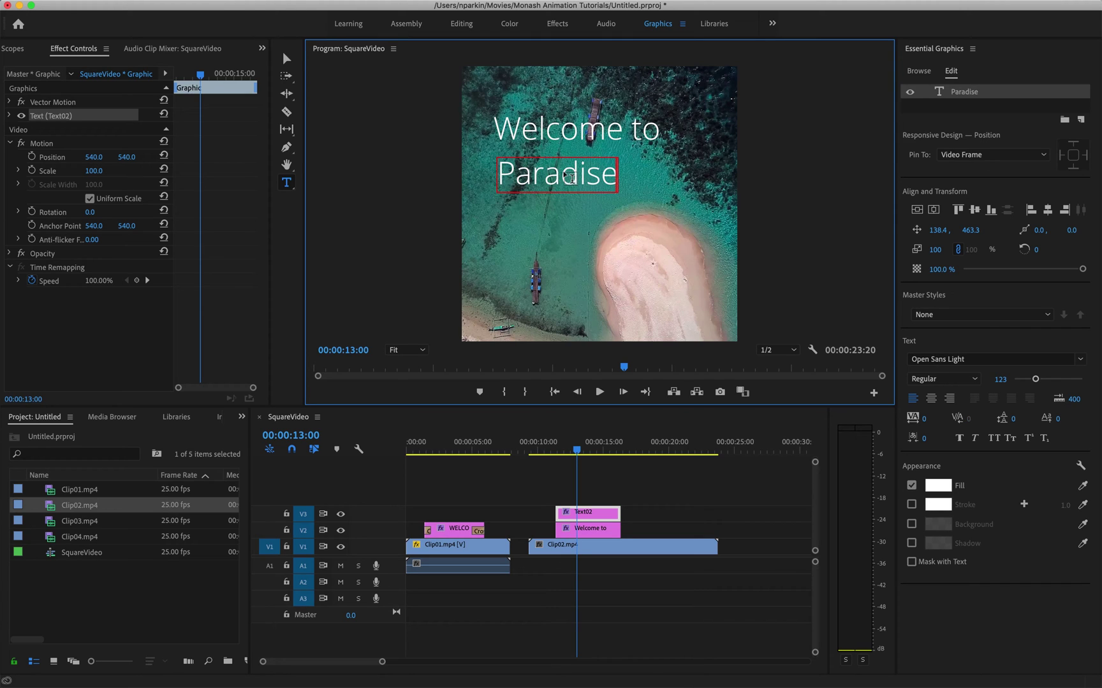
{"action": "left_click", "coordinate": [287, 59]}
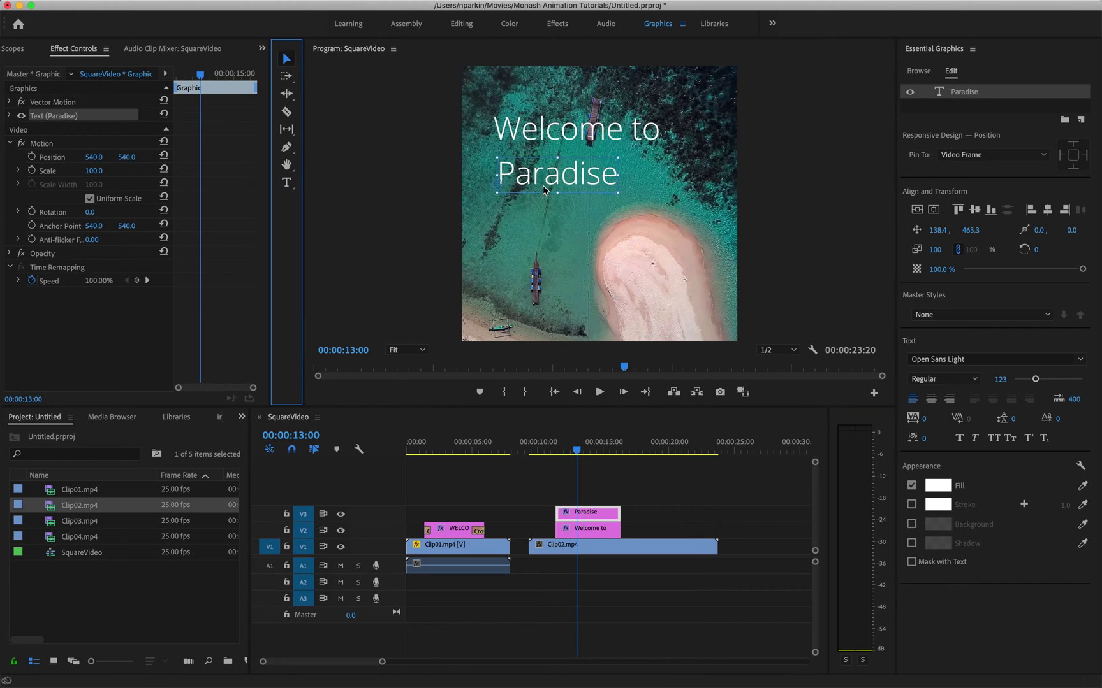
Position the Paradise text neatly beneath Welcome to in the Program monitor.
{"action": "left_click_drag", "start_coordinate": [543, 188], "coordinate": [541, 180]}
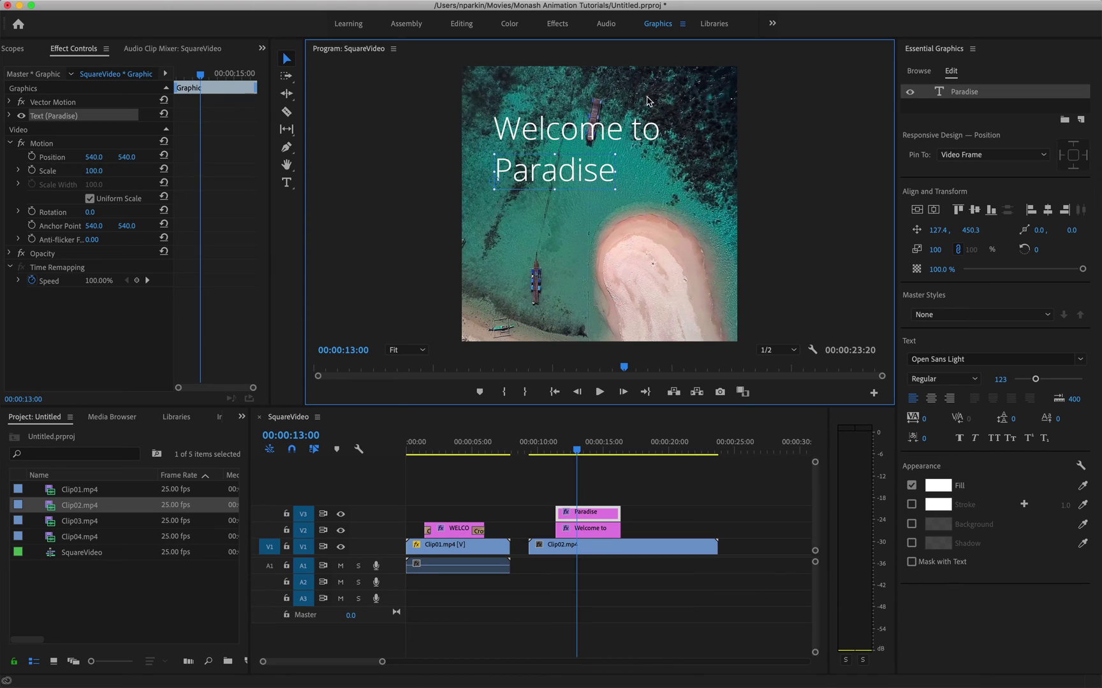
{"action": "left_click", "coordinate": [526, 134]}
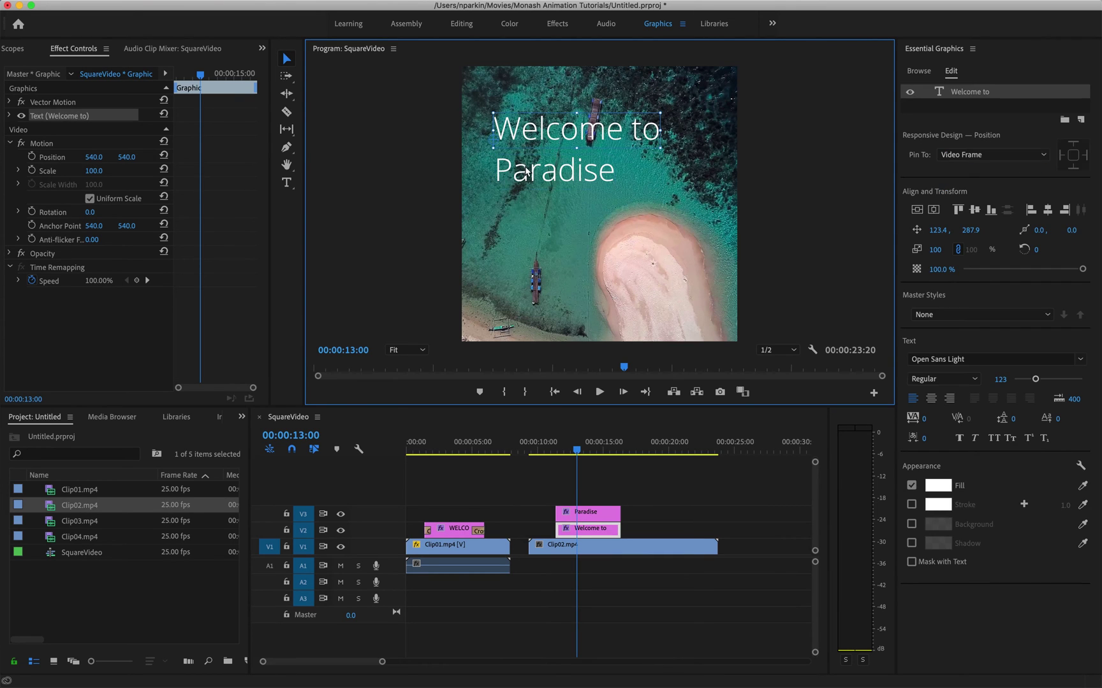
{"action": "left_click", "coordinate": [526, 171]}
{"action": "left_click", "coordinate": [530, 134]}
{"action": "left_click", "coordinate": [528, 177]}
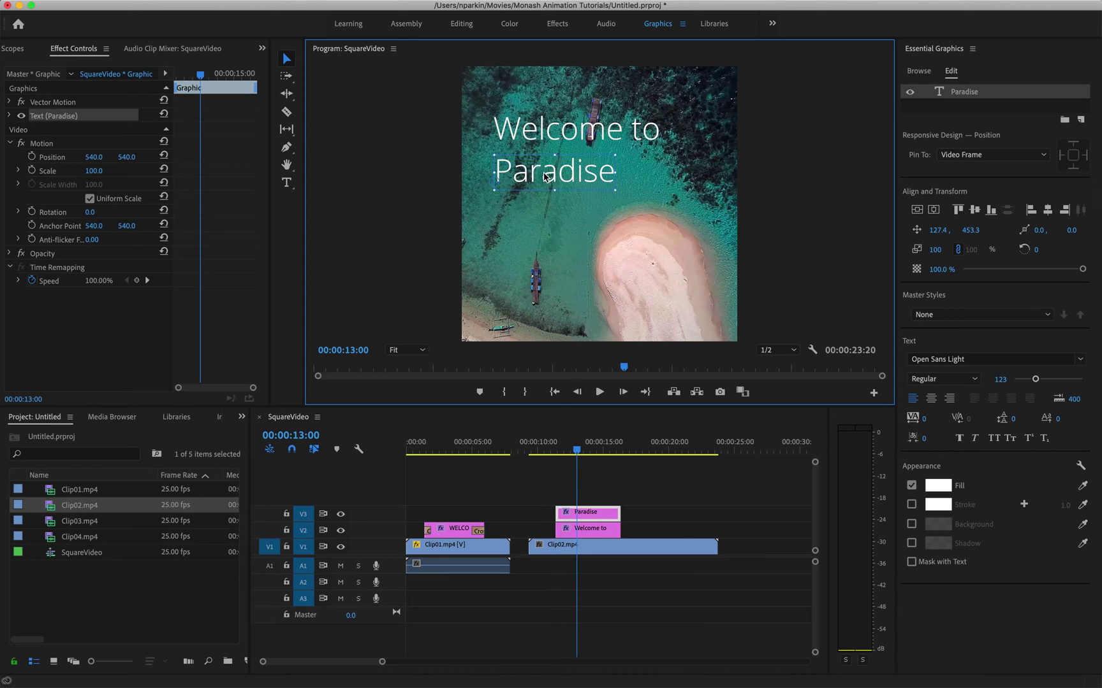
{"action": "left_click_drag", "start_coordinate": [546, 177], "coordinate": [546, 175]}
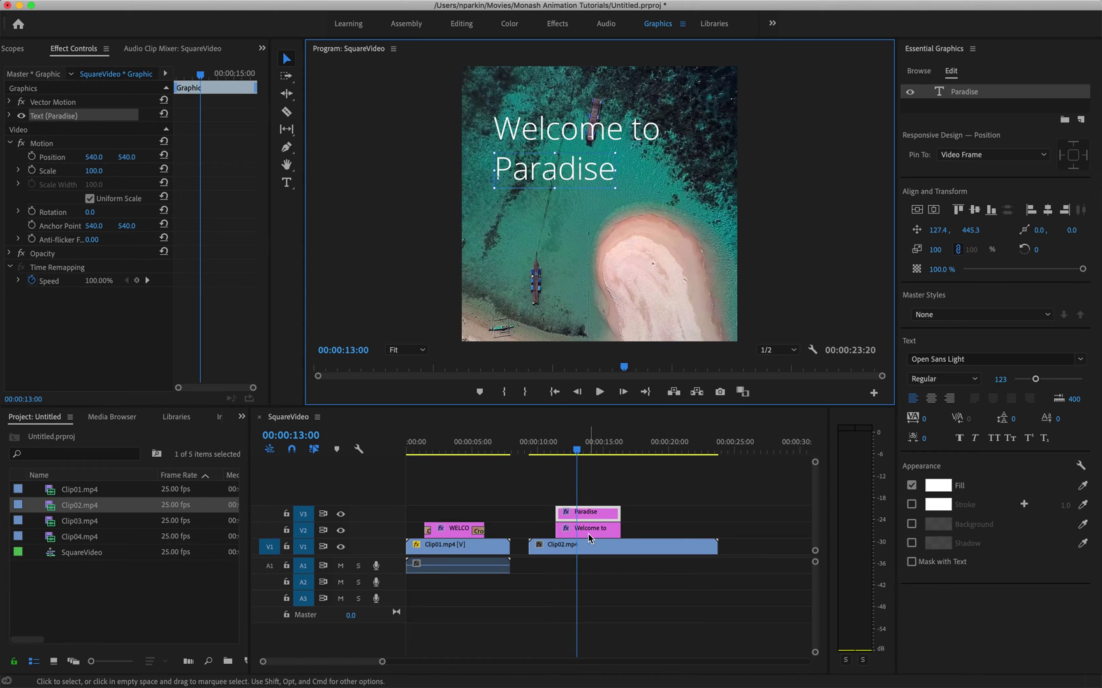
Trim the Paradise clip's start about 1:15 later and preview from 10:20.
{"action": "left_click", "coordinate": [559, 513]}
{"action": "left_click_drag", "start_coordinate": [560, 513], "coordinate": [578, 513]}
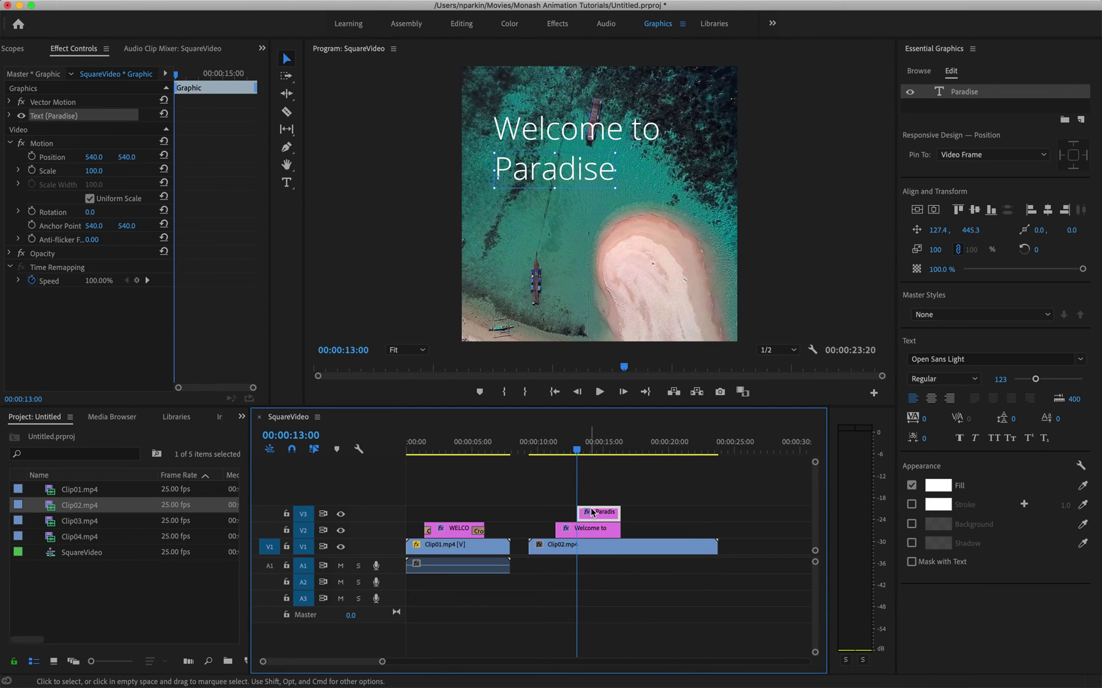
{"action": "left_click", "coordinate": [549, 452]}
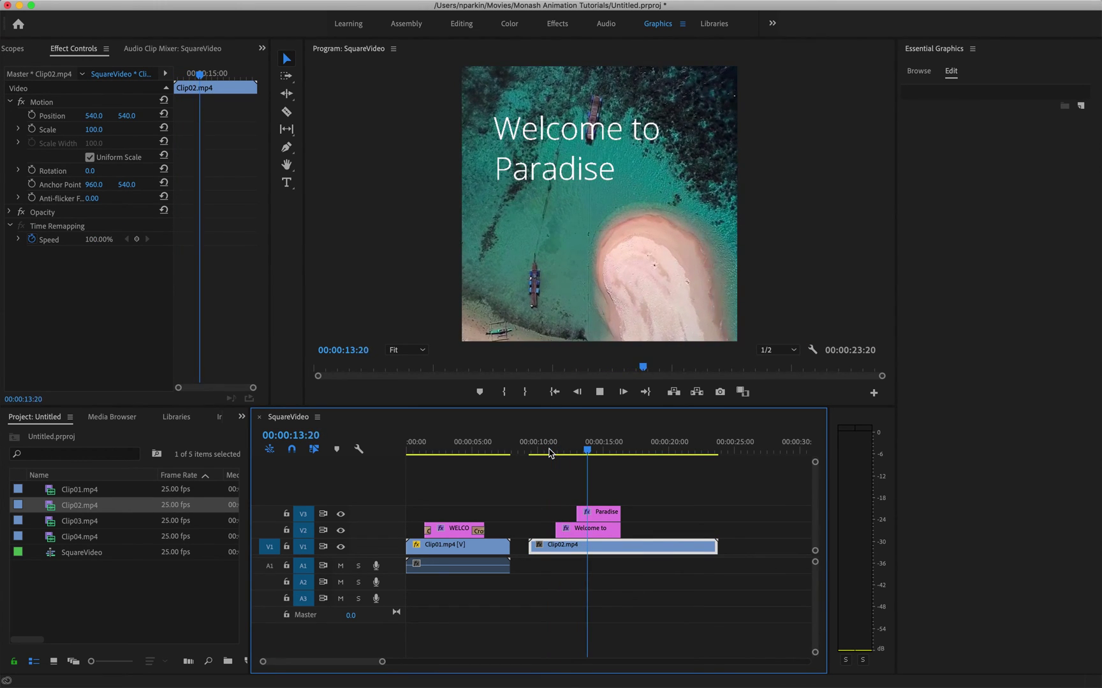
{"action": "left_click", "coordinate": [549, 451]}
Drag Cross Dissolve onto the start and end of the Welcome to clip and the Paradise clip.
{"action": "left_click_drag", "start_coordinate": [550, 453], "coordinate": [561, 452]}
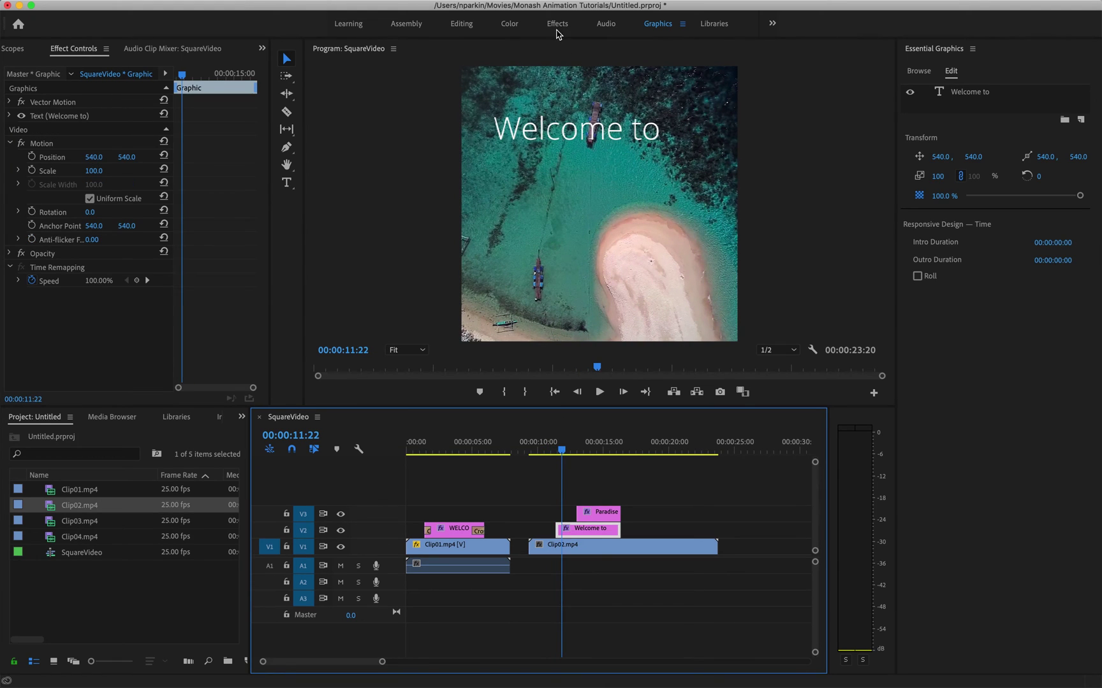
{"action": "left_click", "coordinate": [556, 26]}
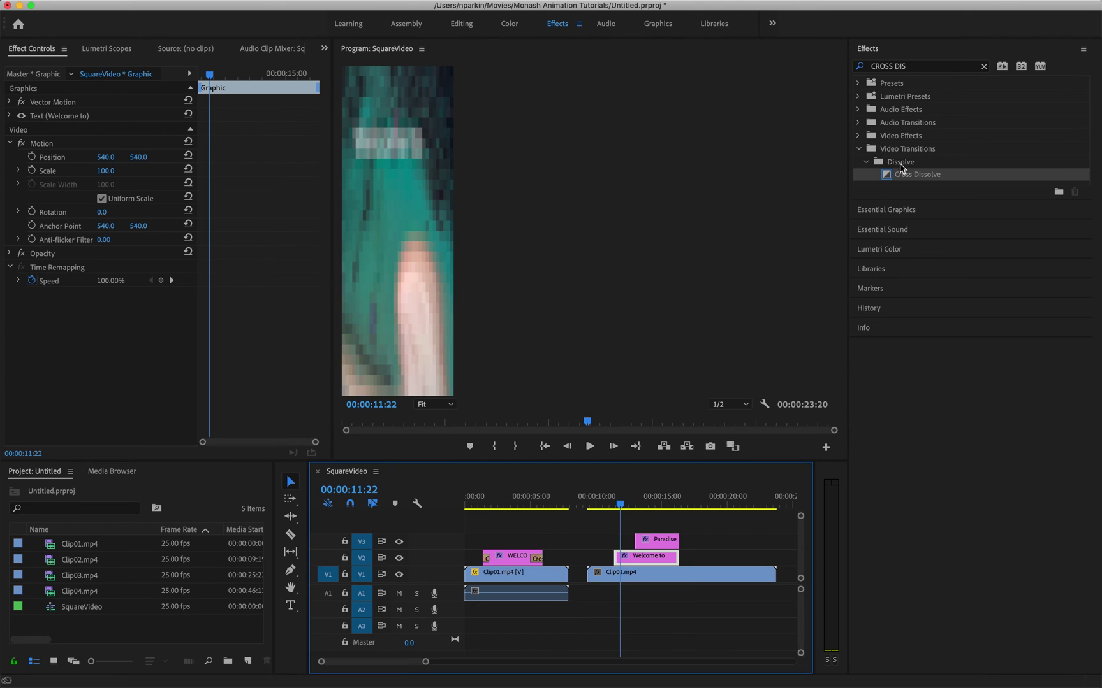
{"action": "left_click_drag", "start_coordinate": [899, 174], "coordinate": [621, 559]}
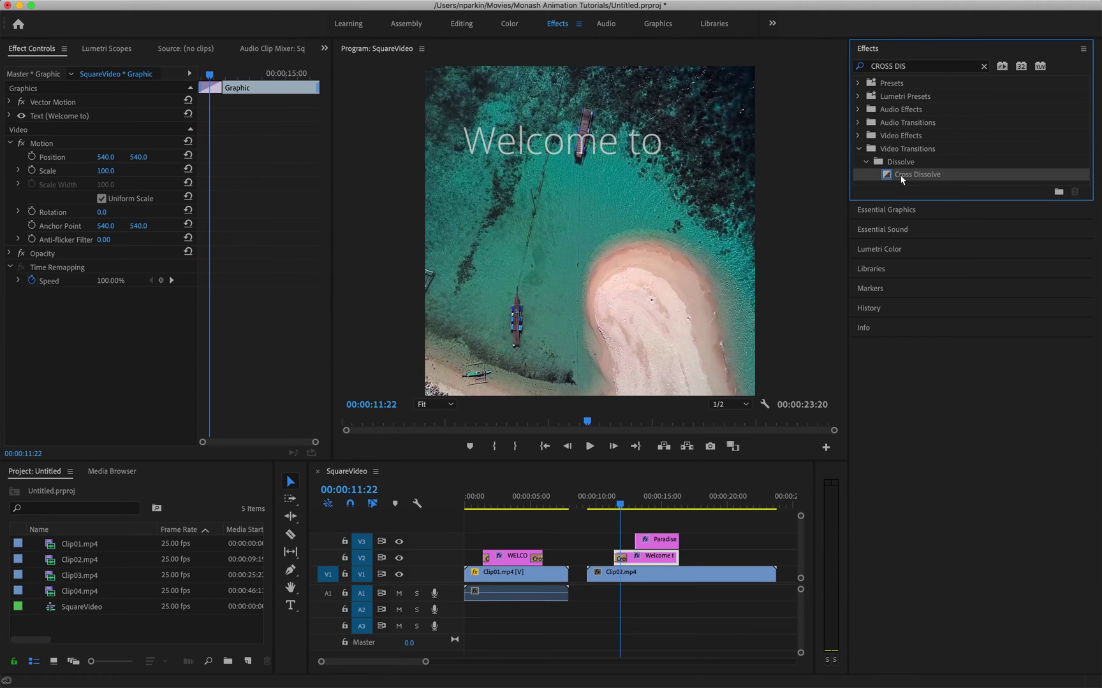
{"action": "left_click_drag", "start_coordinate": [901, 179], "coordinate": [676, 561]}
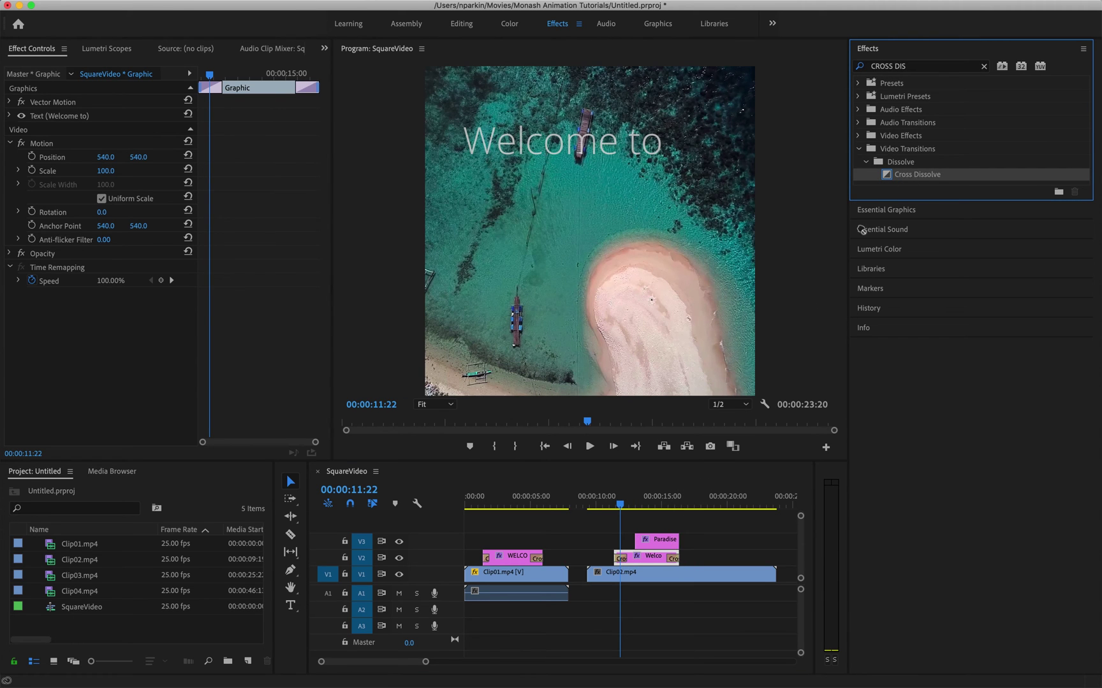
{"action": "left_click_drag", "start_coordinate": [862, 230], "coordinate": [640, 542]}
{"action": "left_click_drag", "start_coordinate": [697, 517], "coordinate": [676, 542]}
{"action": "left_click", "coordinate": [606, 506]}
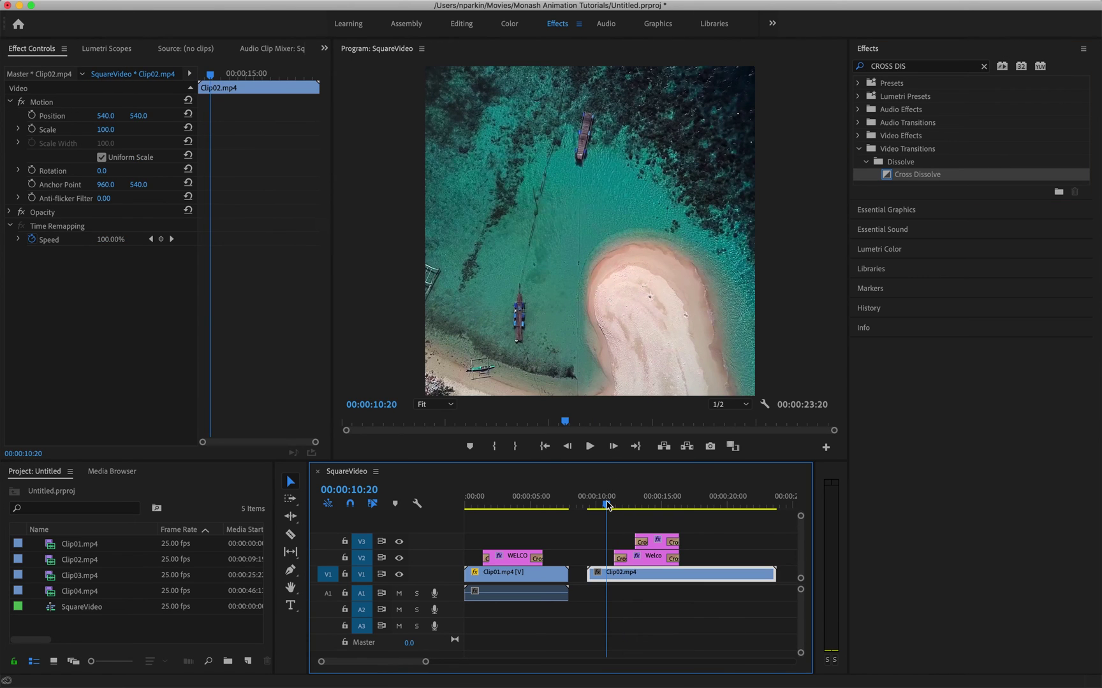
{"action": "key", "text": "space"}
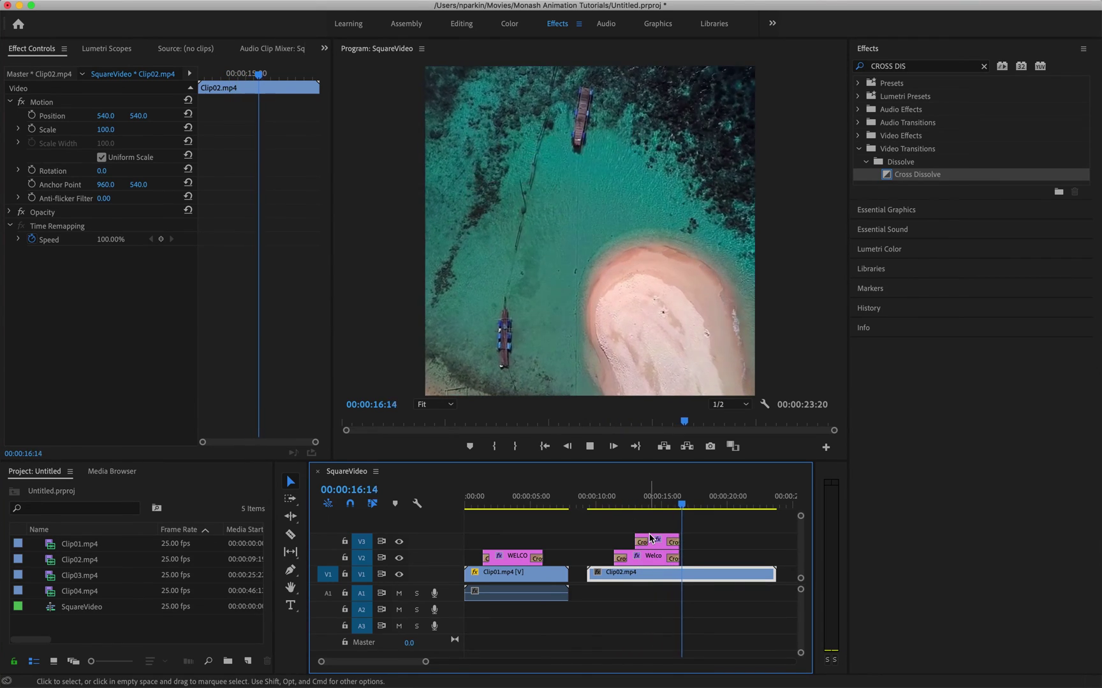
{"action": "left_click", "coordinate": [620, 505]}
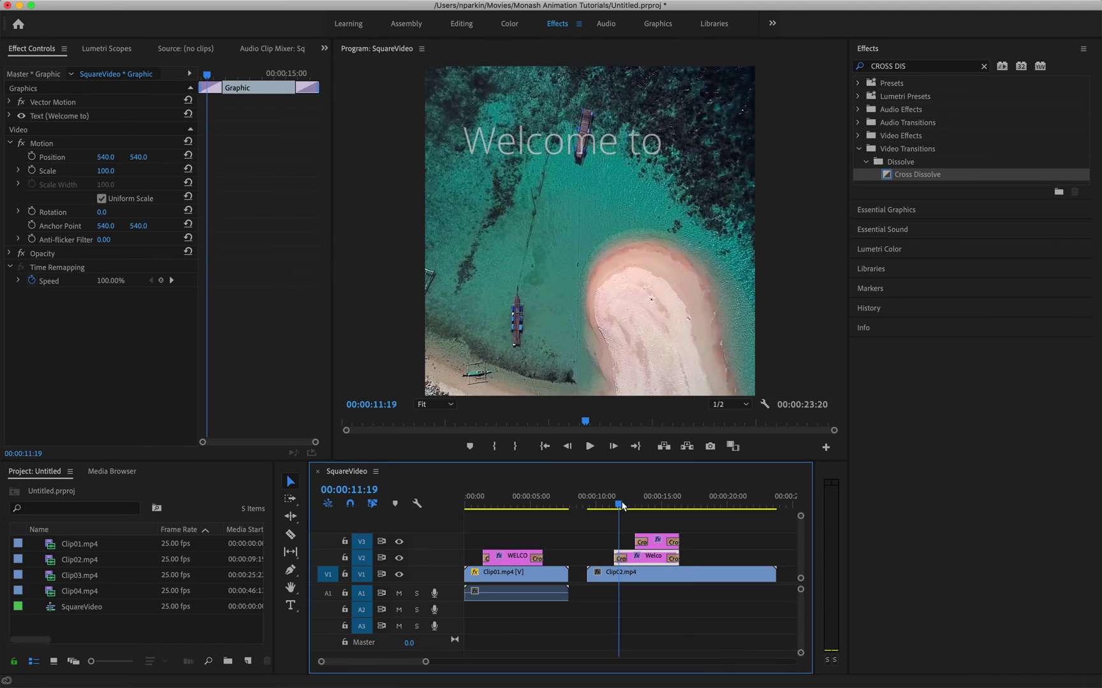
{"action": "mouse_move", "coordinate": [622, 506]}
{"action": "left_mouse_down"}
{"action": "mouse_move", "coordinate": [674, 508]}
{"action": "mouse_move", "coordinate": [610, 510]}
{"action": "mouse_move", "coordinate": [632, 514]}
{"action": "left_mouse_up"}
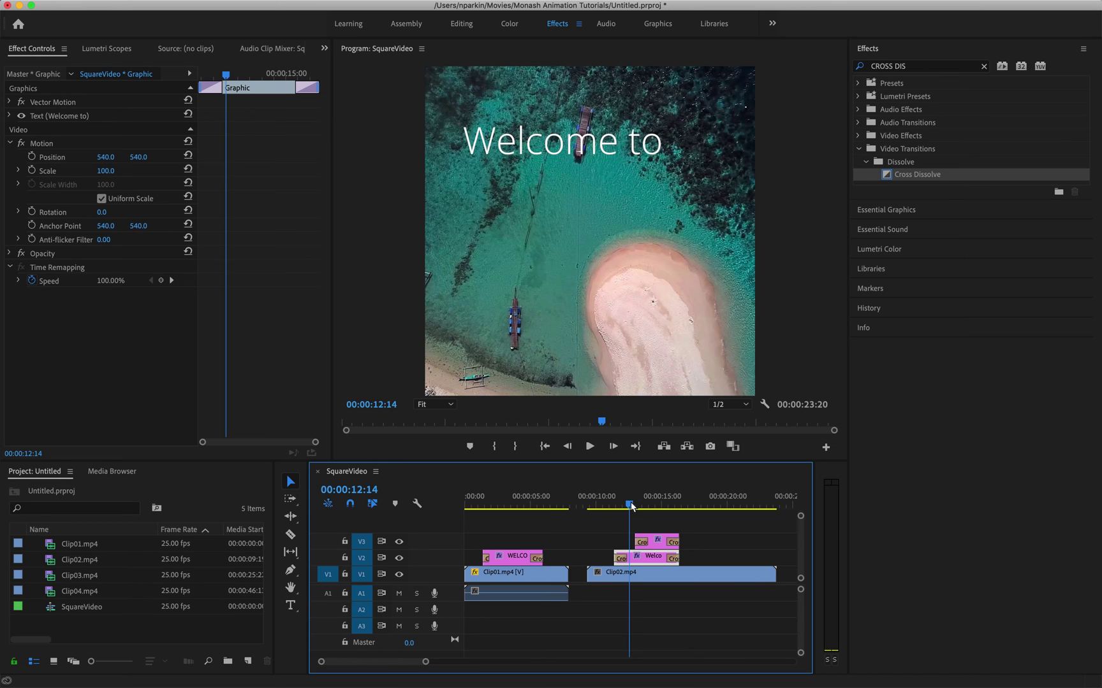
{"action": "left_click_drag", "start_coordinate": [632, 507], "coordinate": [635, 507]}
{"action": "left_click_drag", "start_coordinate": [644, 501], "coordinate": [650, 504]}
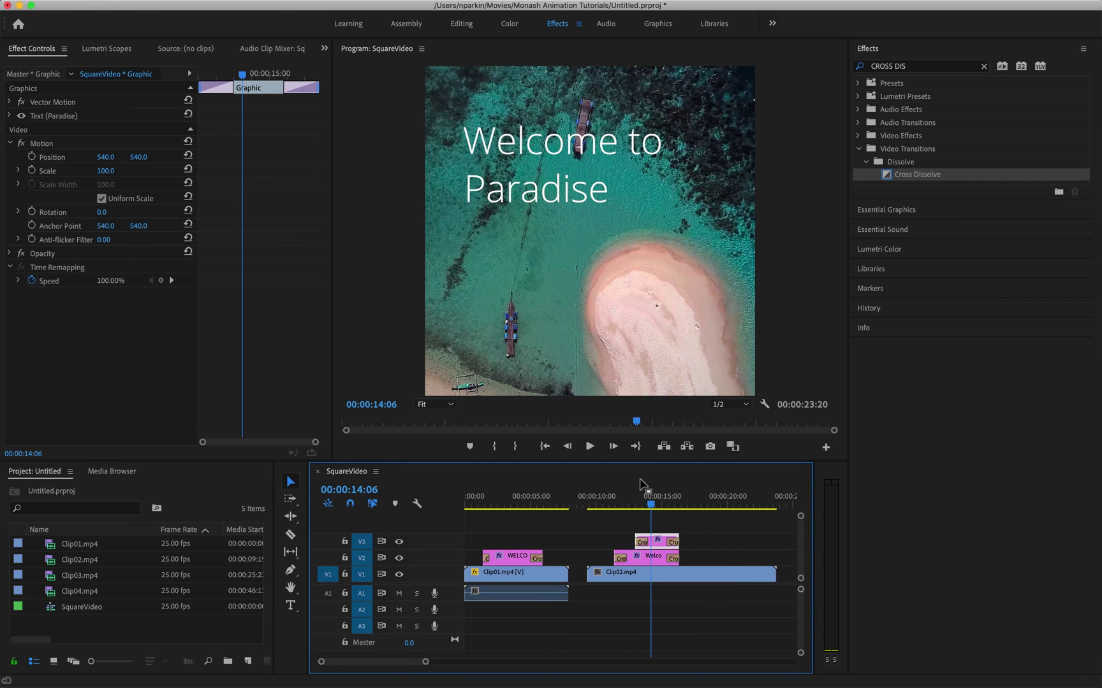
{"action": "left_click", "coordinate": [611, 505]}
{"action": "key", "text": "space"}
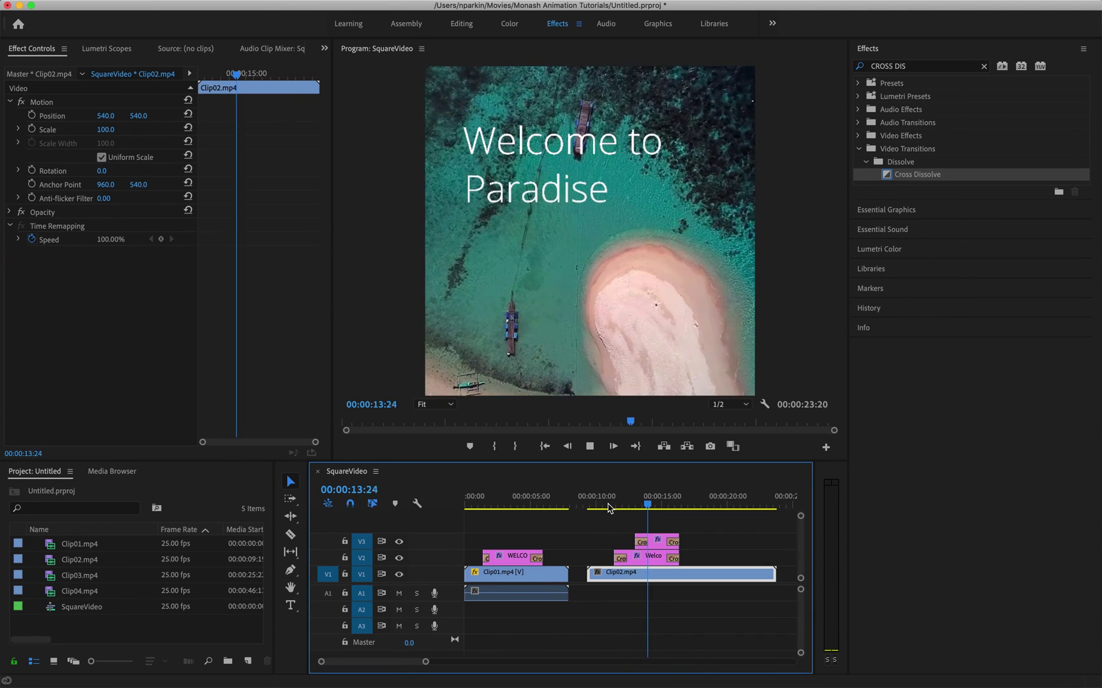
{"action": "key", "text": "space"}
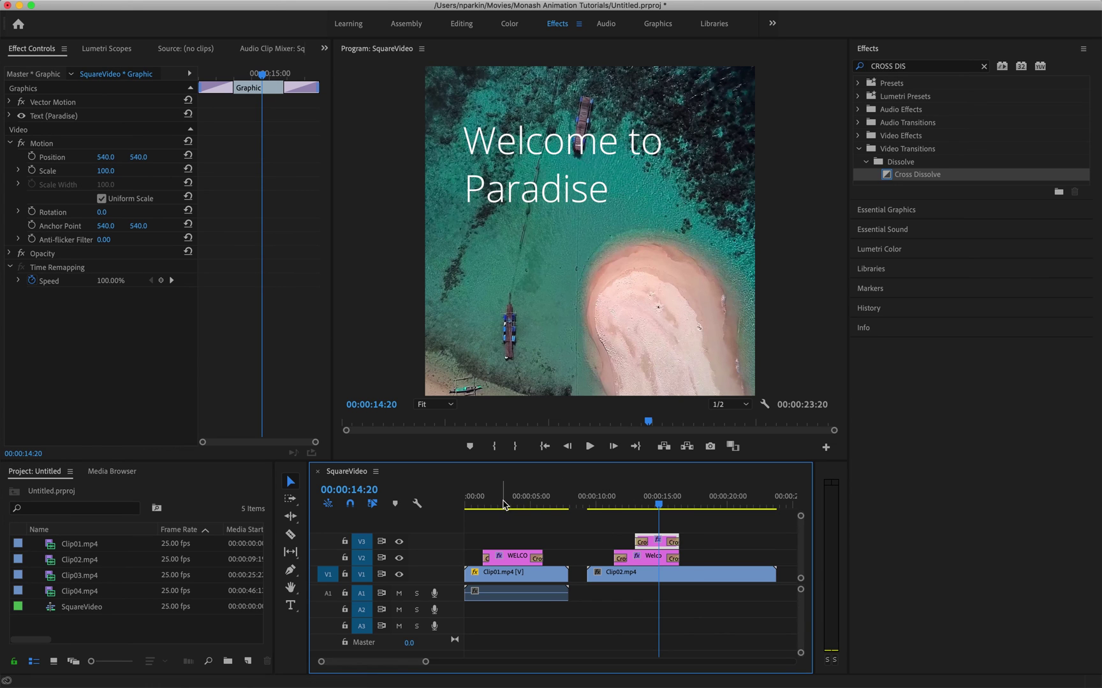
{"action": "left_click", "coordinate": [478, 505]}
{"action": "key", "text": "space"}
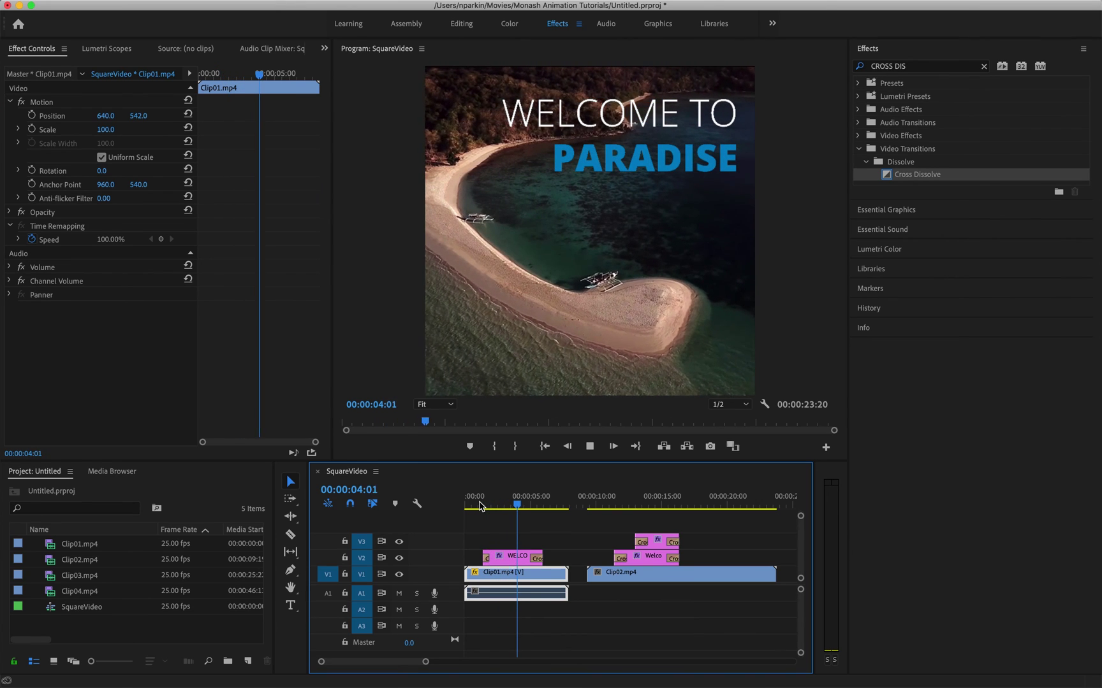
{"action": "key", "text": "space"}
{"action": "left_click", "coordinate": [610, 503]}
{"action": "key", "text": "space"}
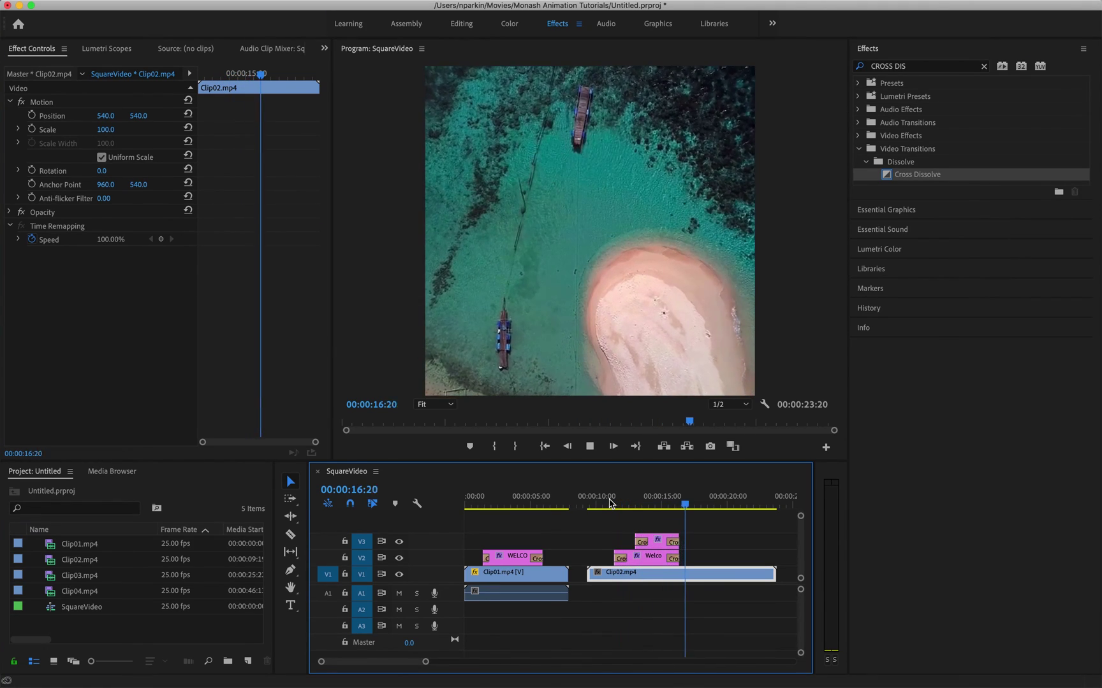
{"action": "key", "text": "space"}
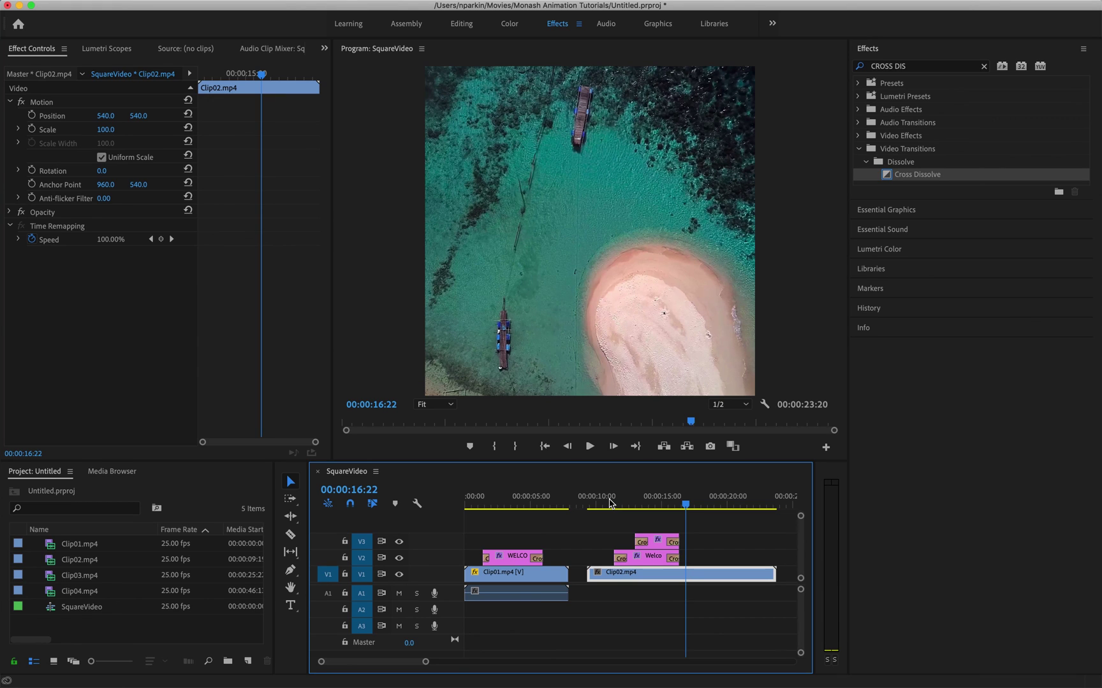